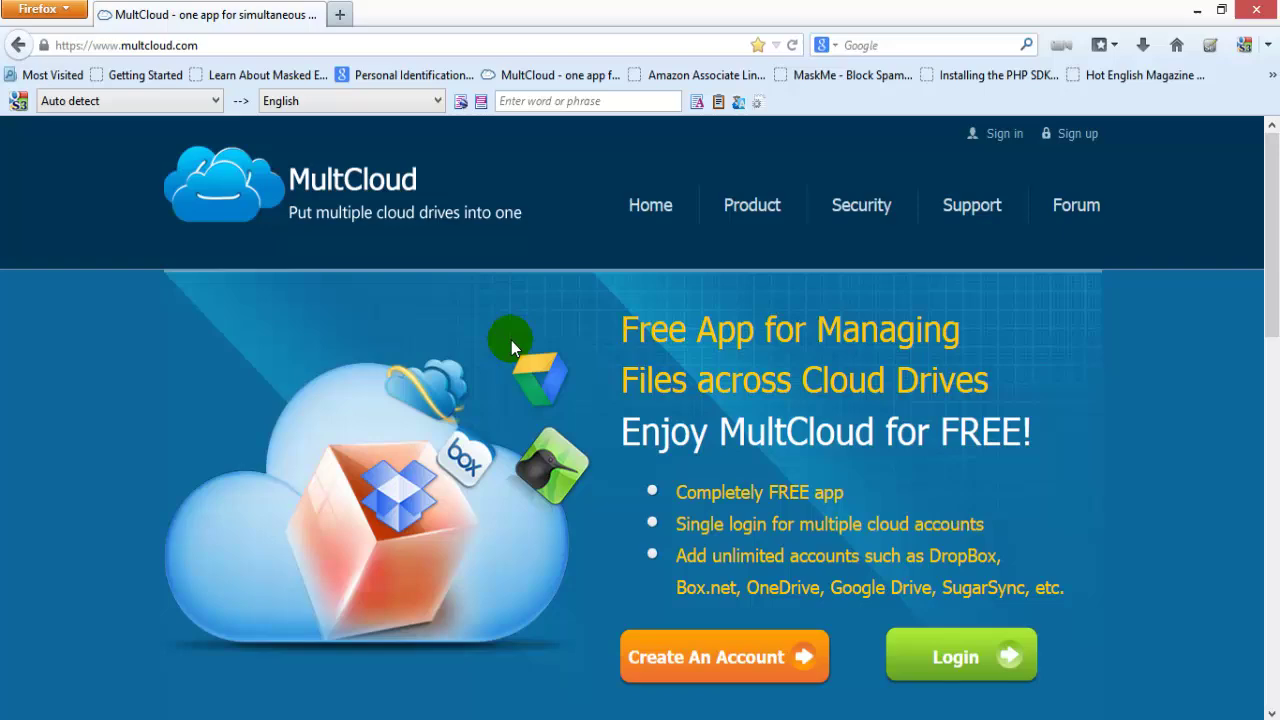
Log in to MultCloud with the account e-mail and password
left_click(937, 650)
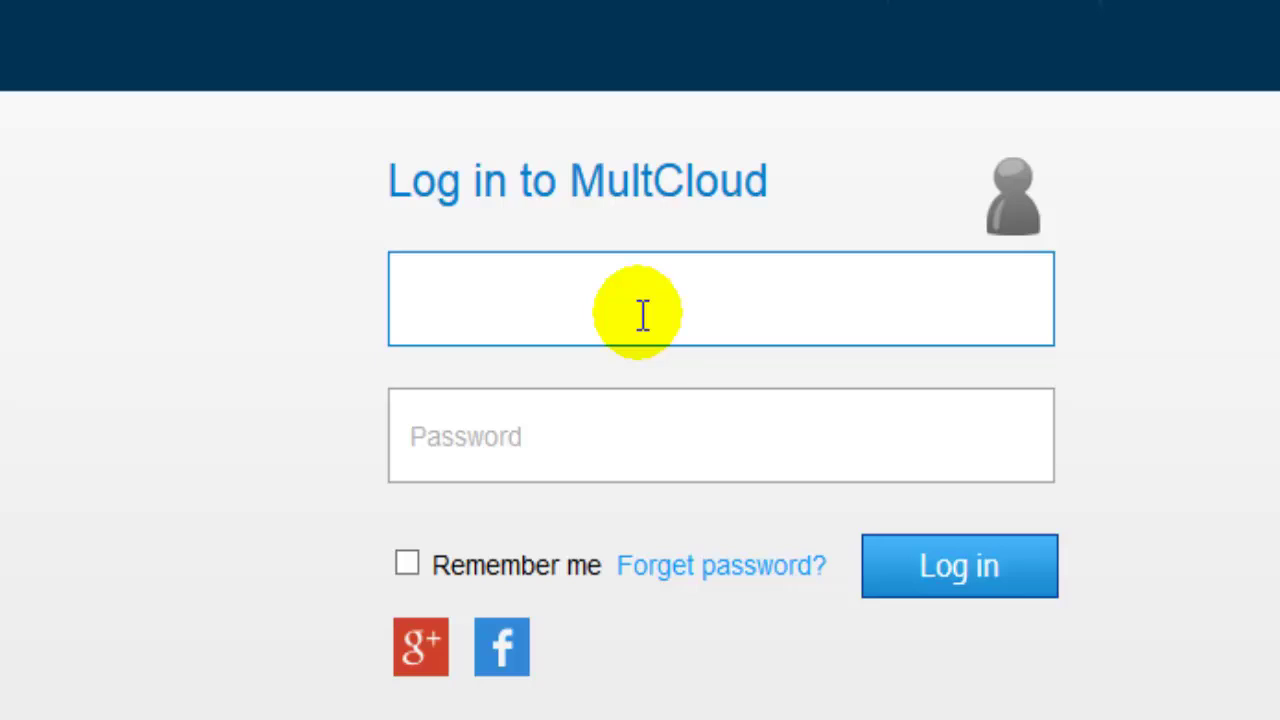
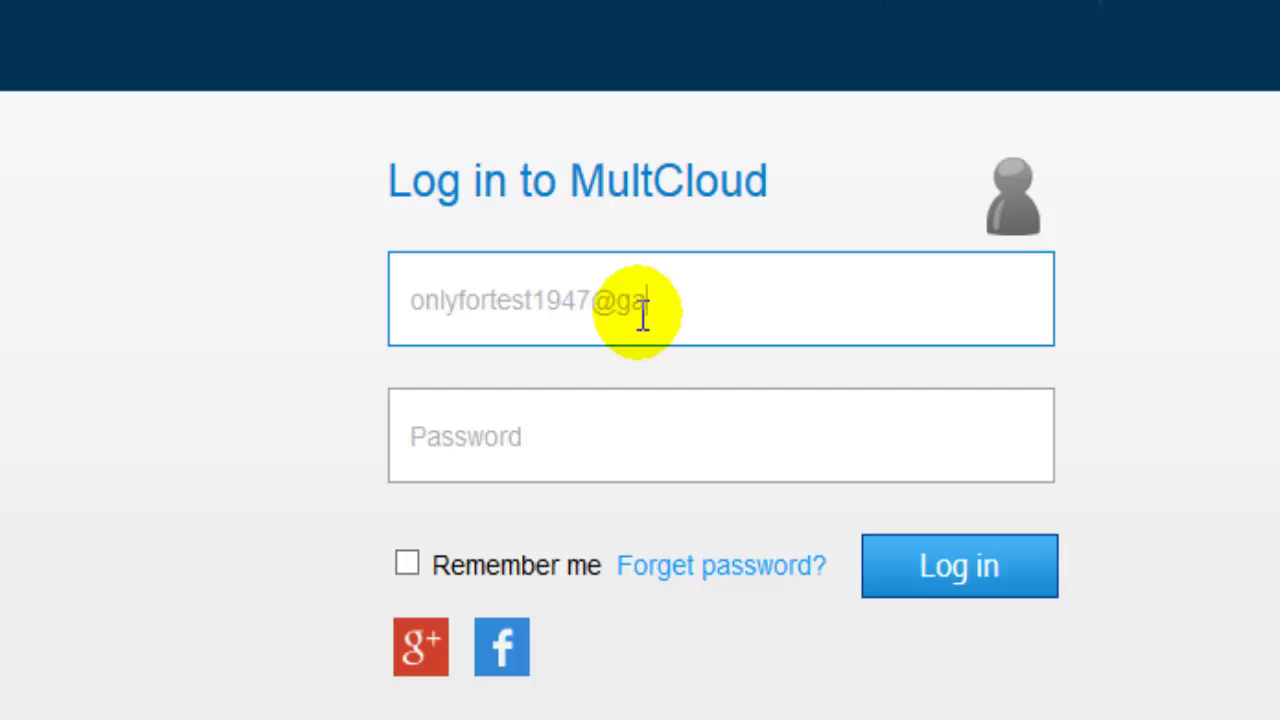
key("Tab")
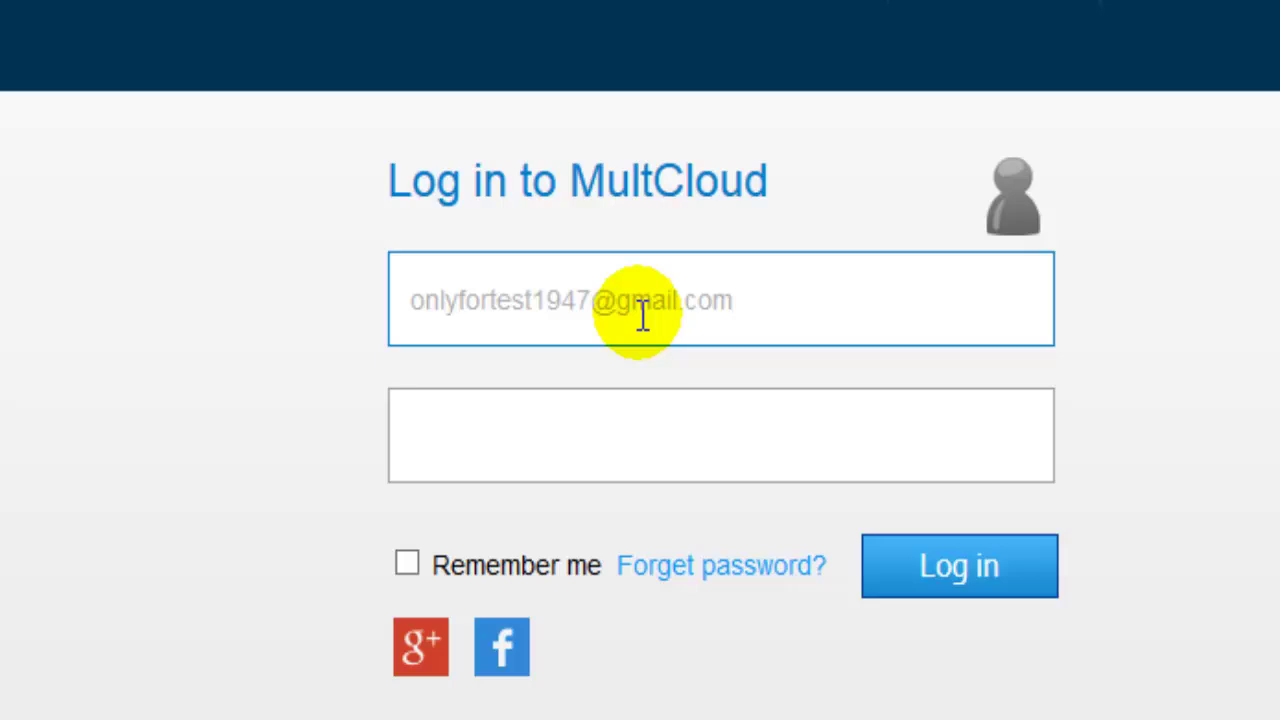
type("••••••••")
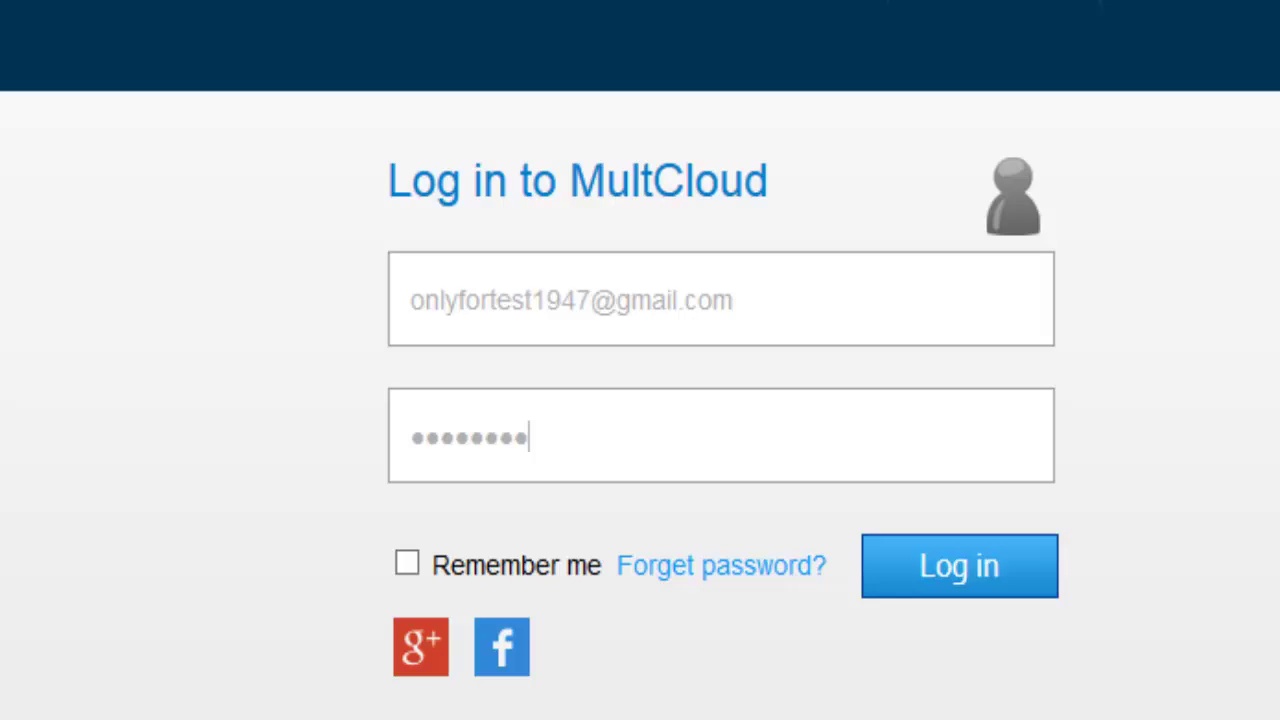
key("Return")
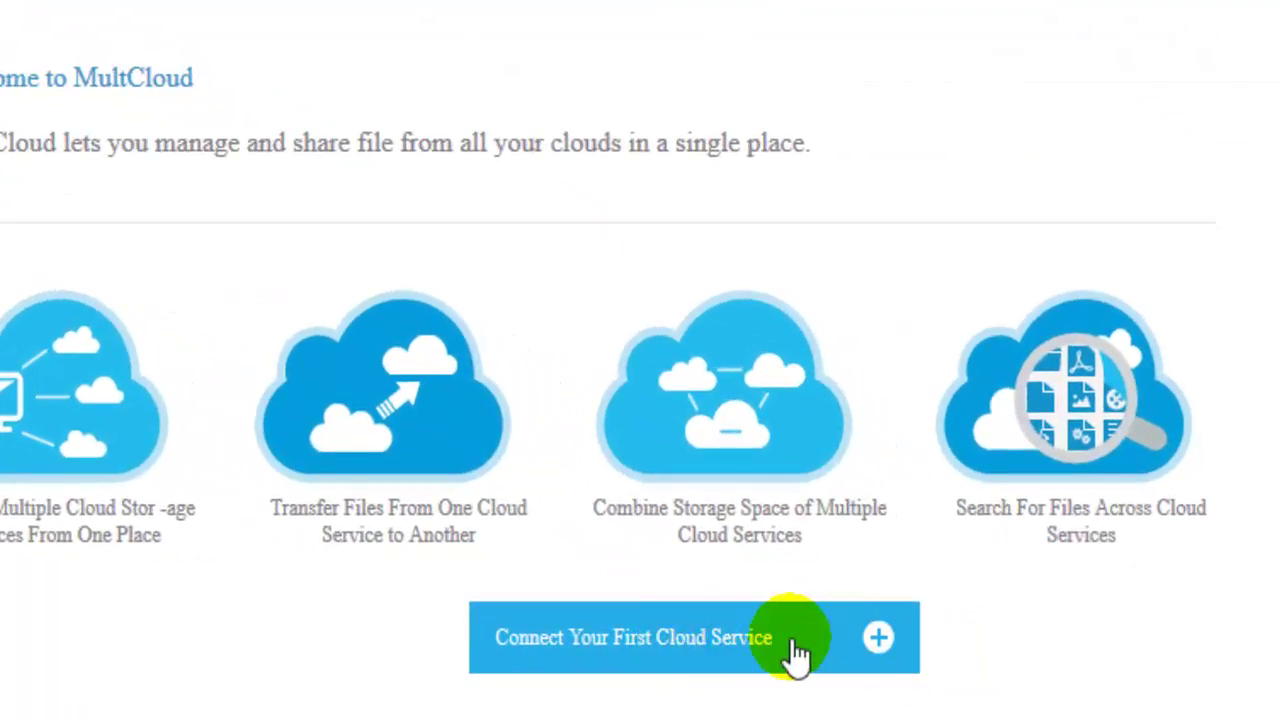
Start connecting the first cloud service and browse the list of cloud tiles
left_click(791, 641)
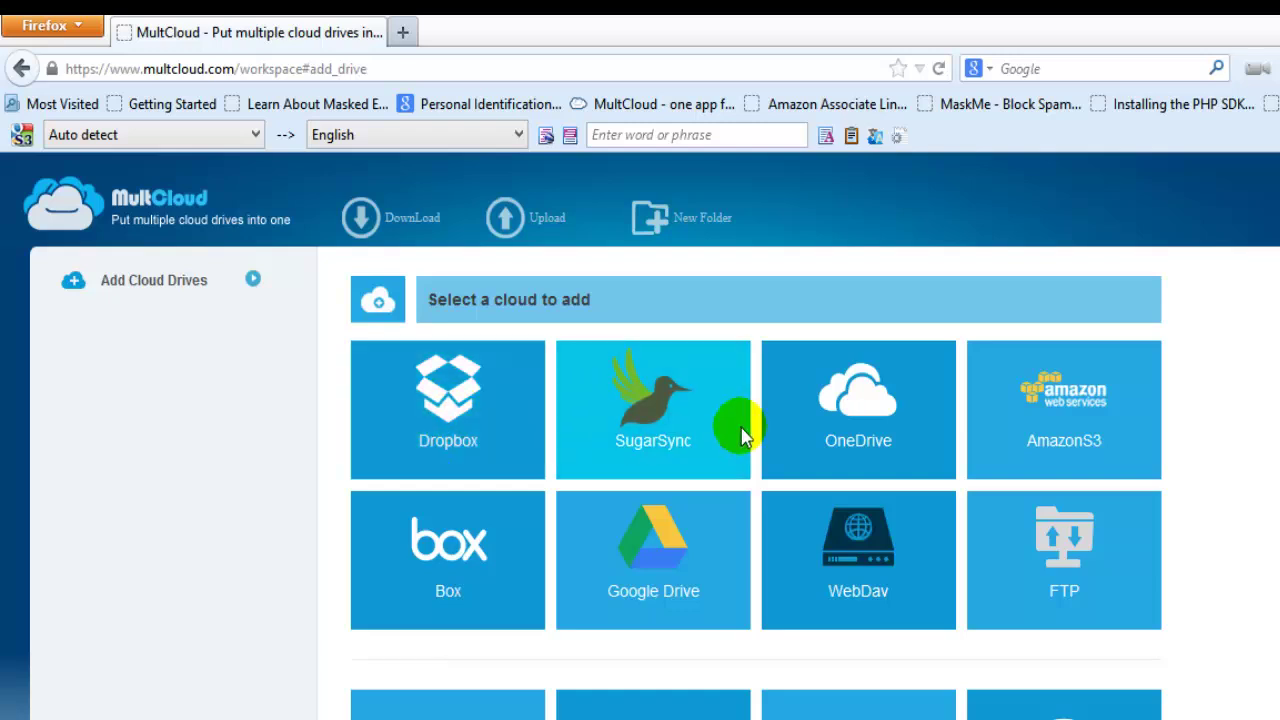
scroll(751, 486, "down", 3)
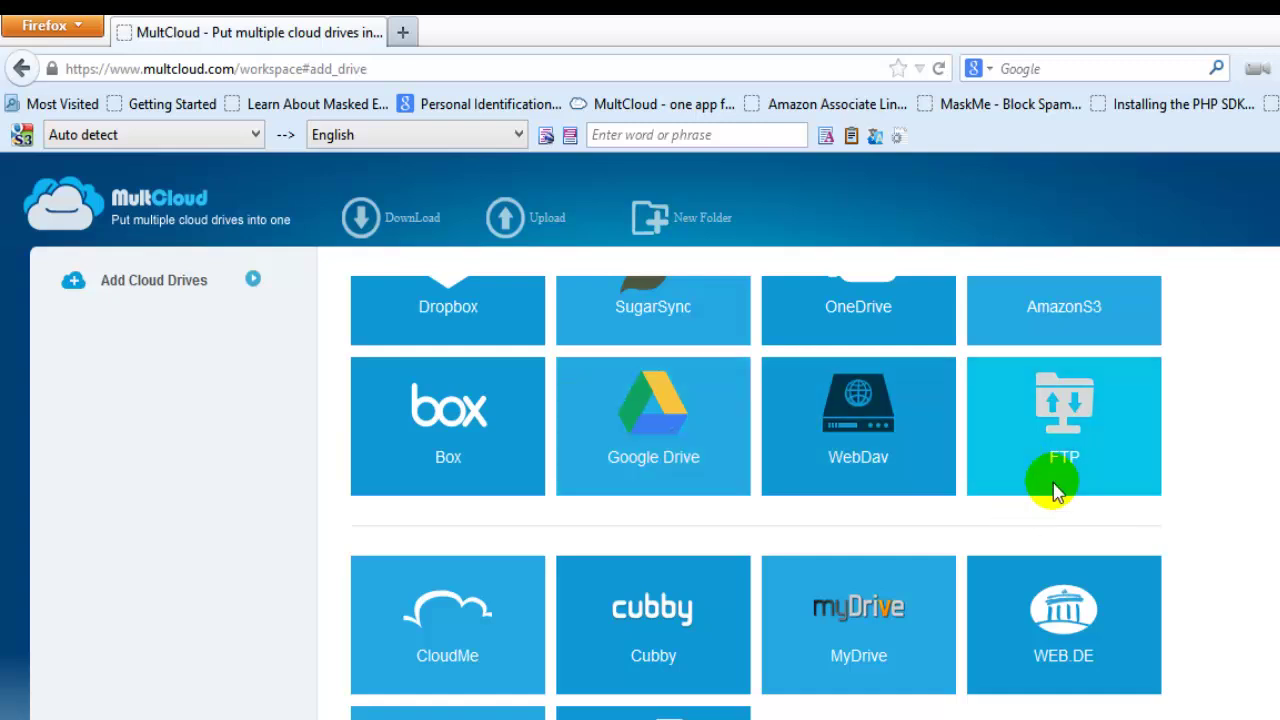
left_click(1091, 463)
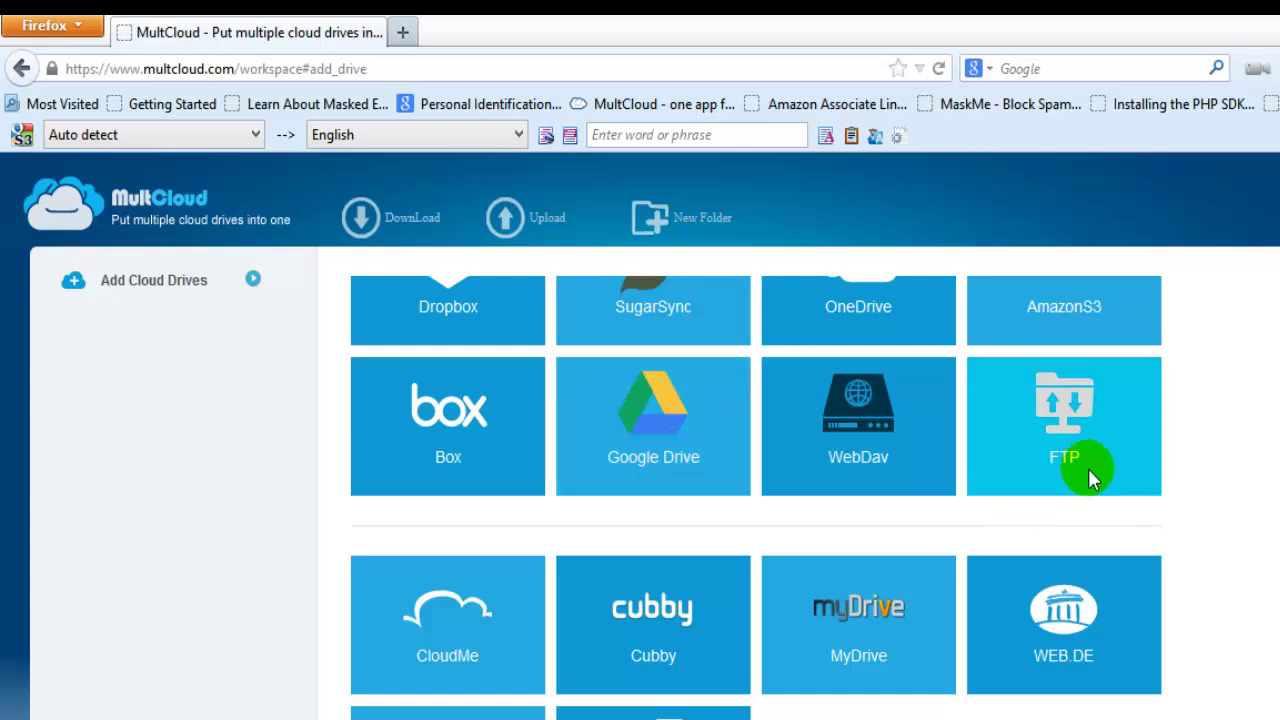
scroll(1086, 468, "down", 2)
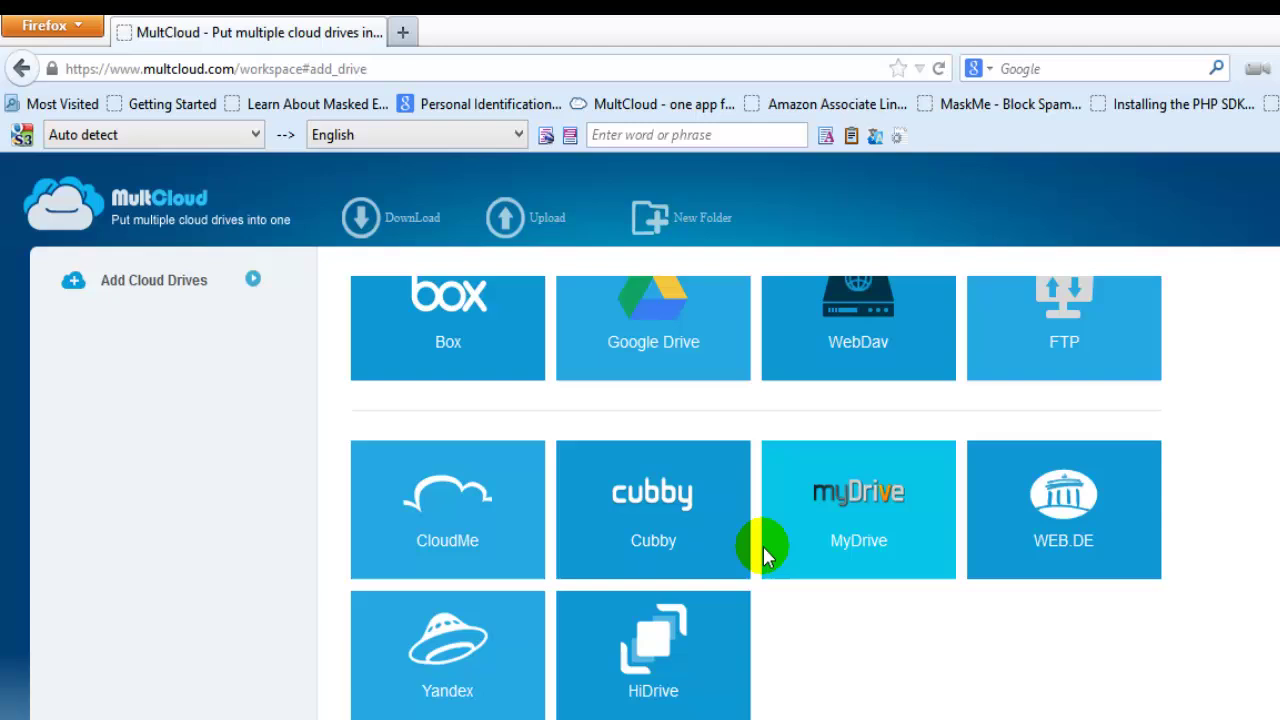
scroll(829, 566, "up", 4)
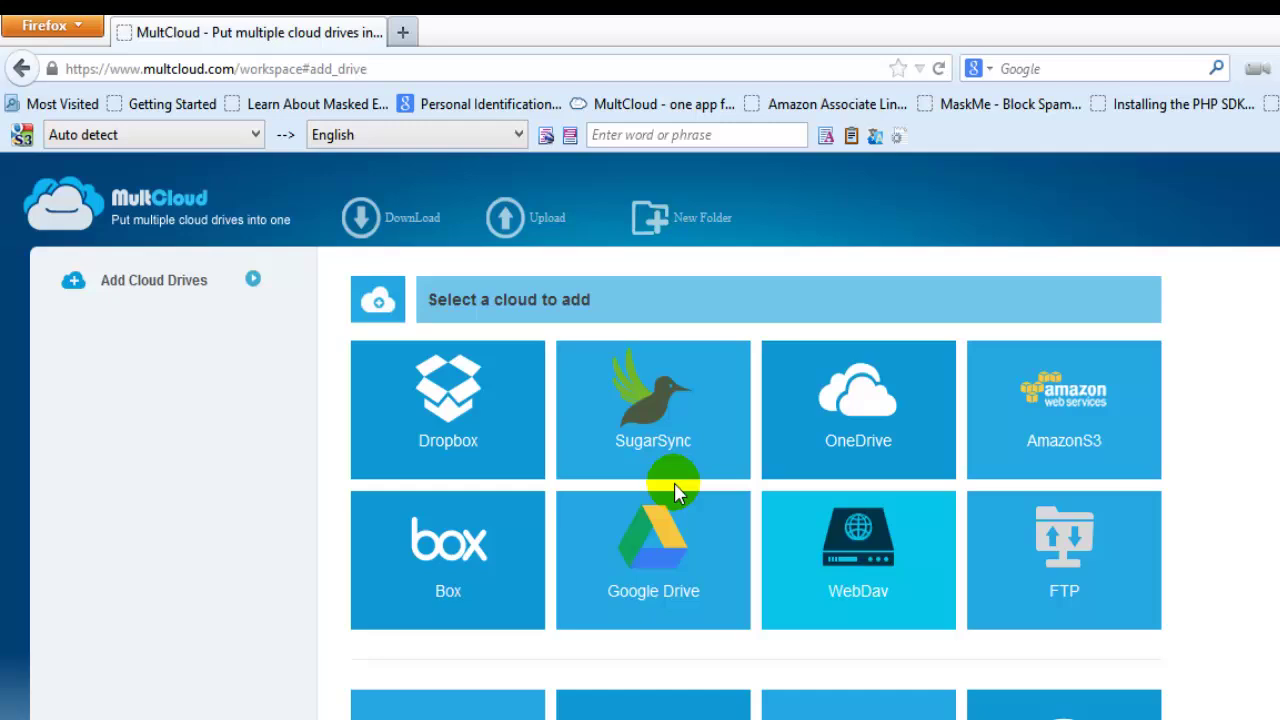
scroll(605, 430, "down", 4)
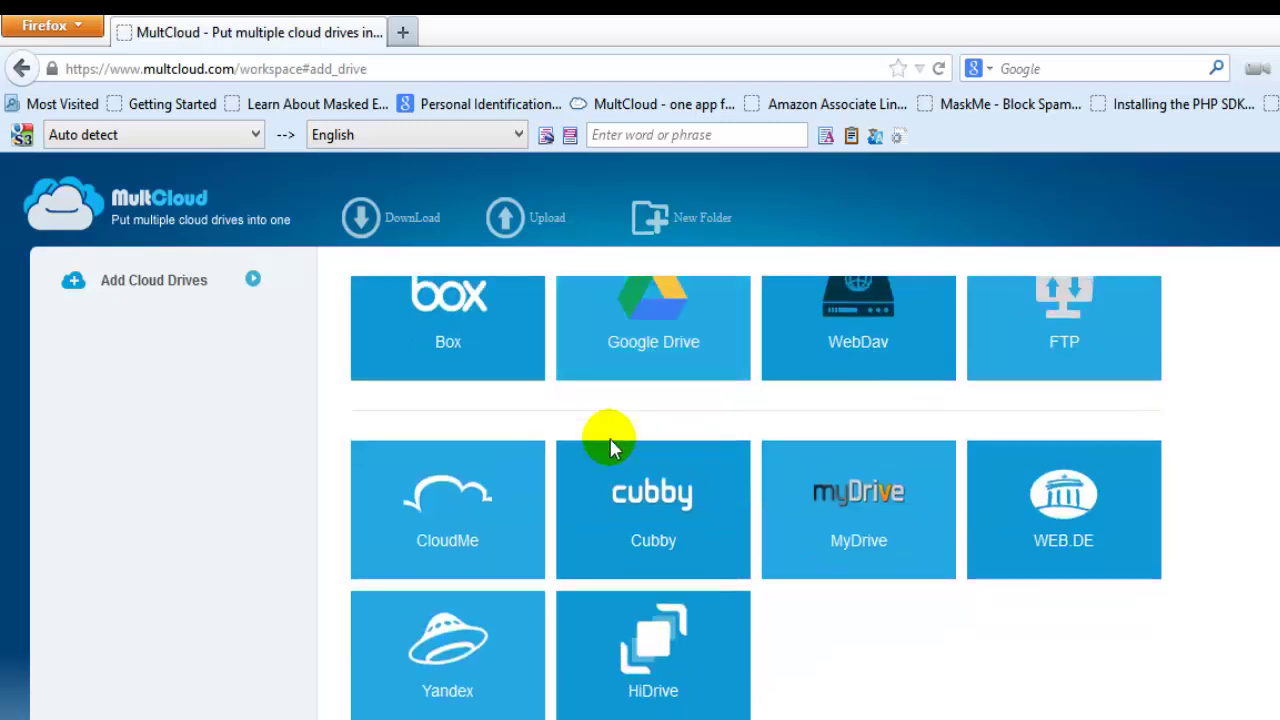
scroll(609, 434, "up", 4)
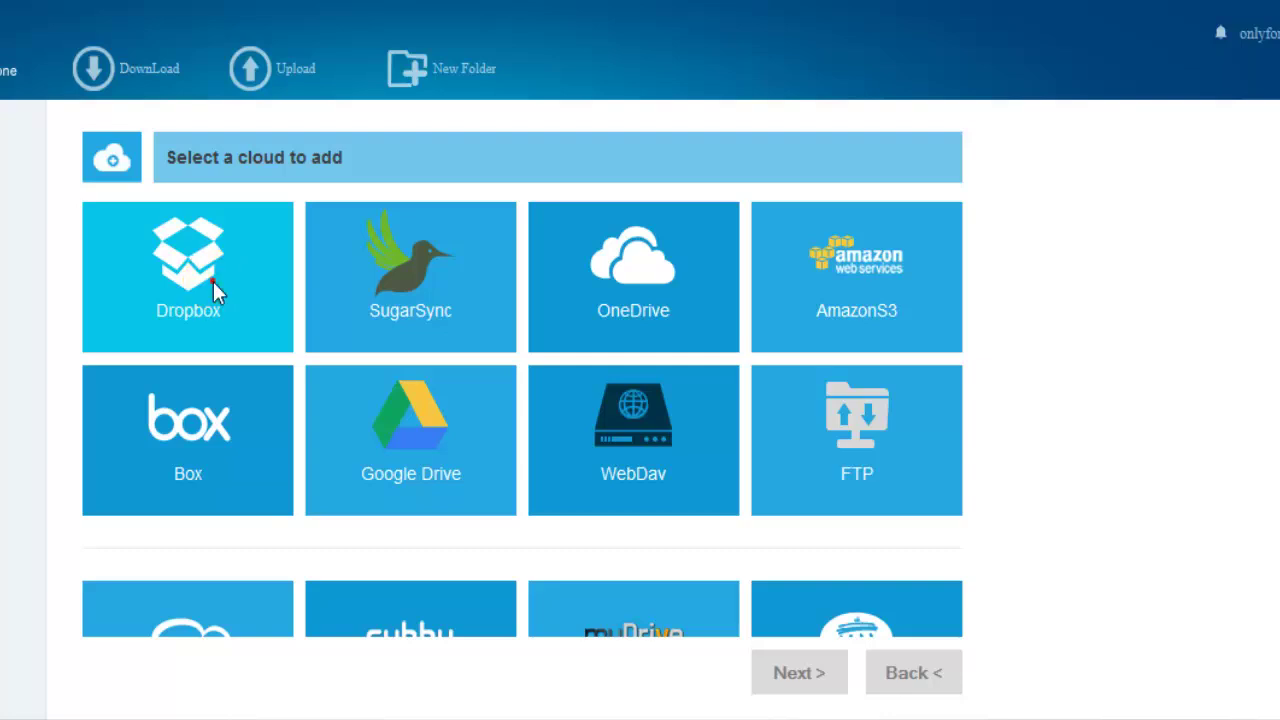
Choose Dropbox, keep the display name 'Dropbox', and begin authorizing the account
left_click(213, 281)
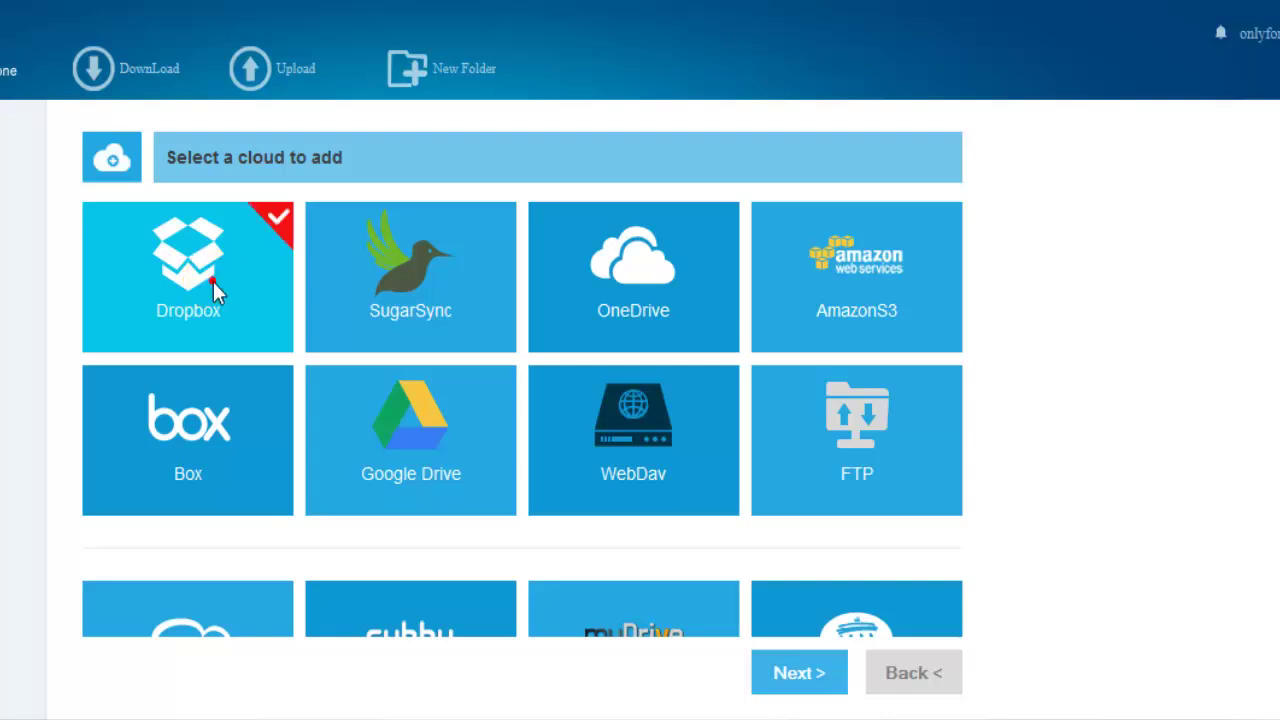
left_click(811, 683)
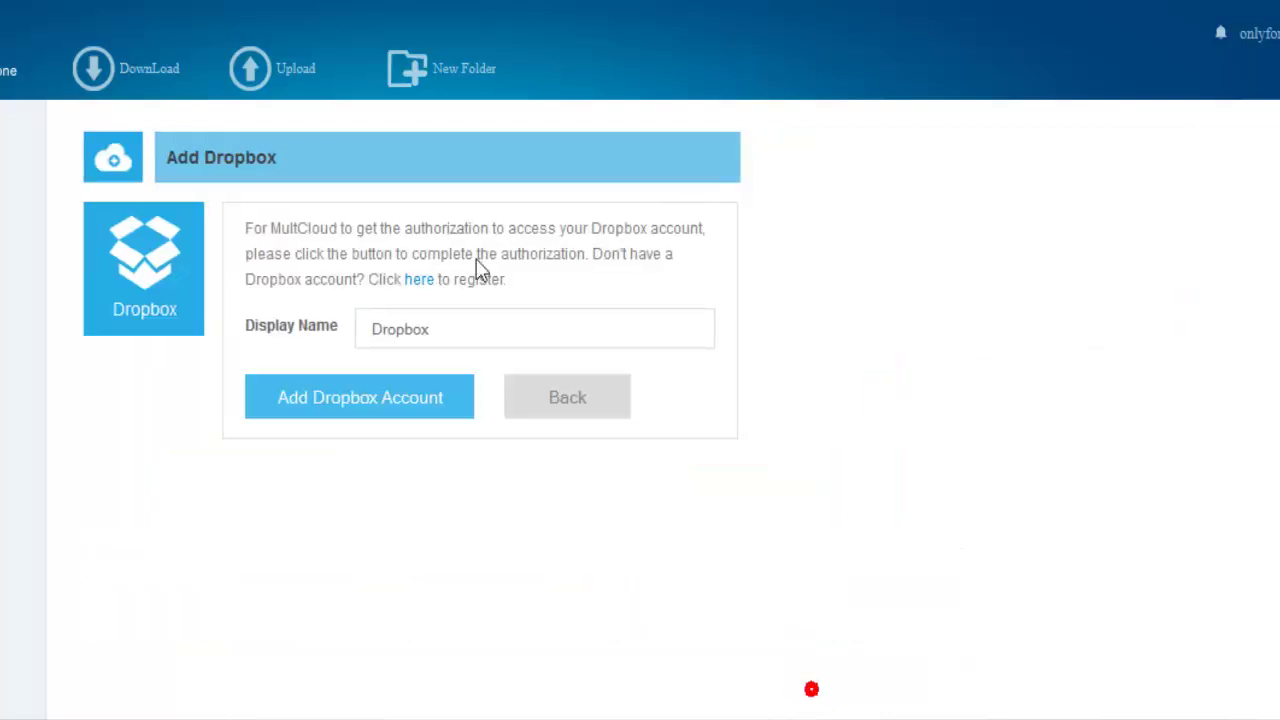
left_click(447, 341)
key("ctrl+a")
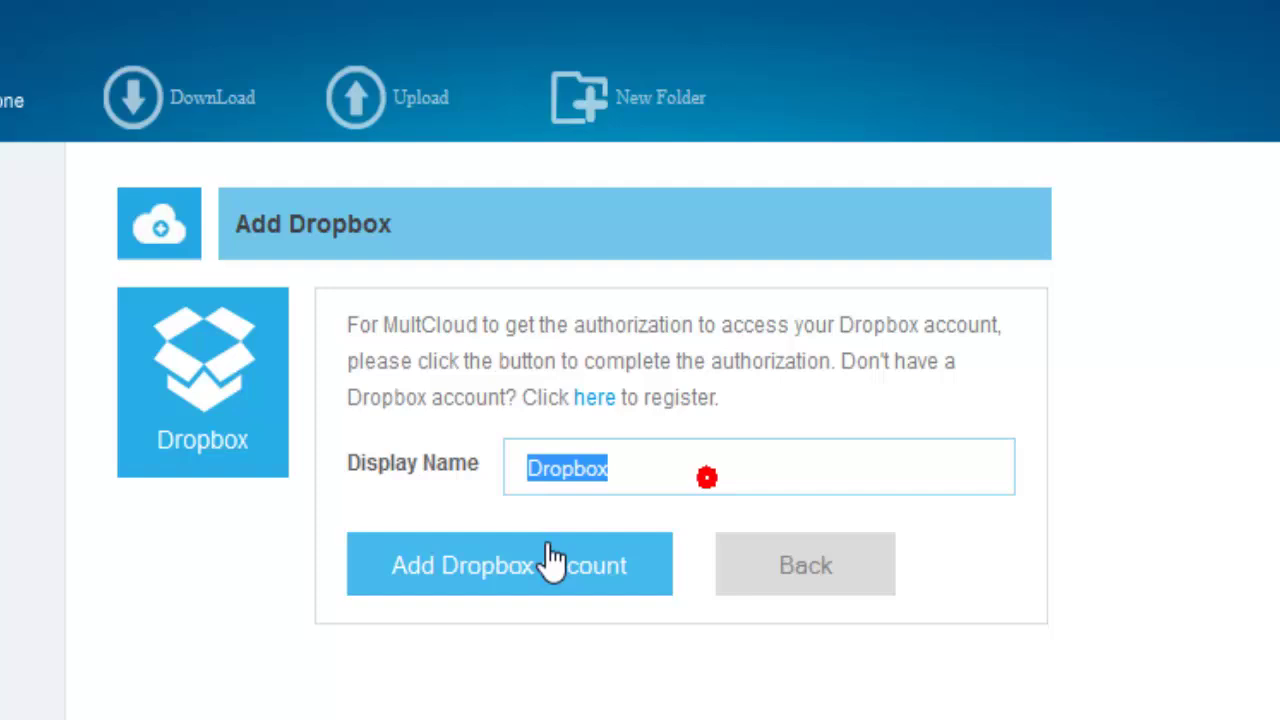
left_click(533, 568)
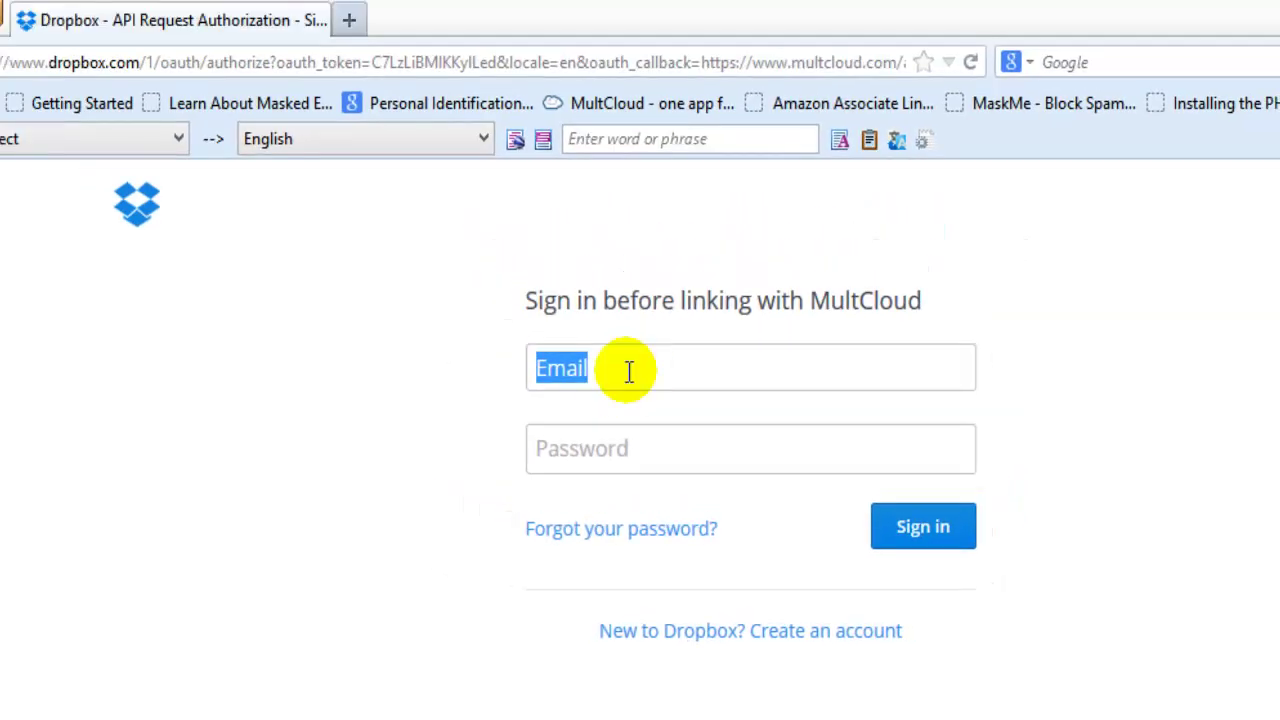
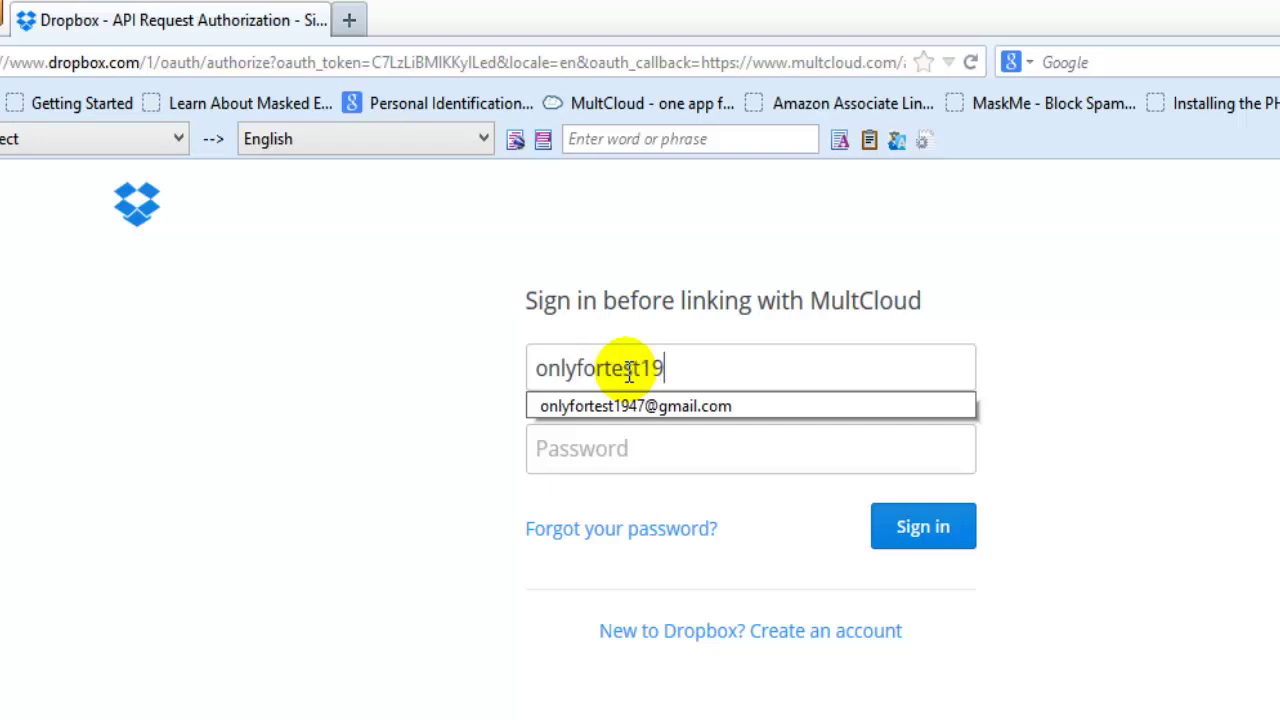
Sign in to Dropbox with the account e-mail and password, then allow MultCloud access
key("Down")
key("Return")
key("Tab")
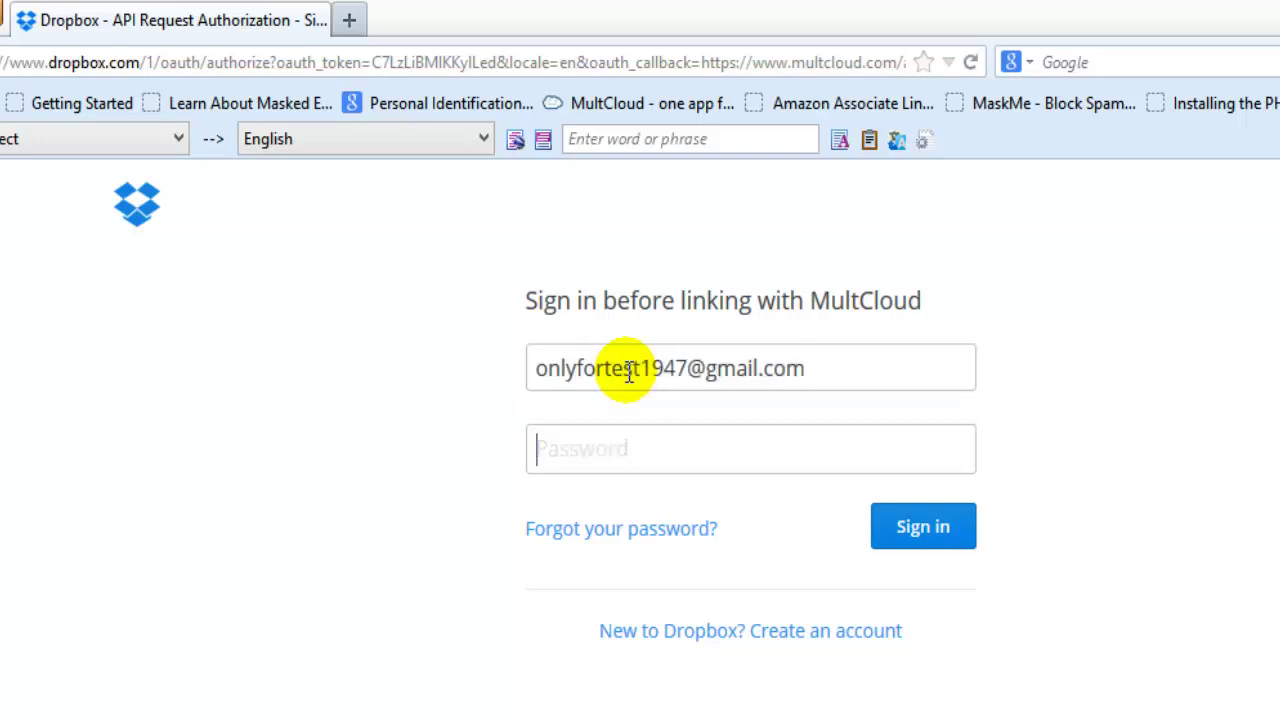
type("********")
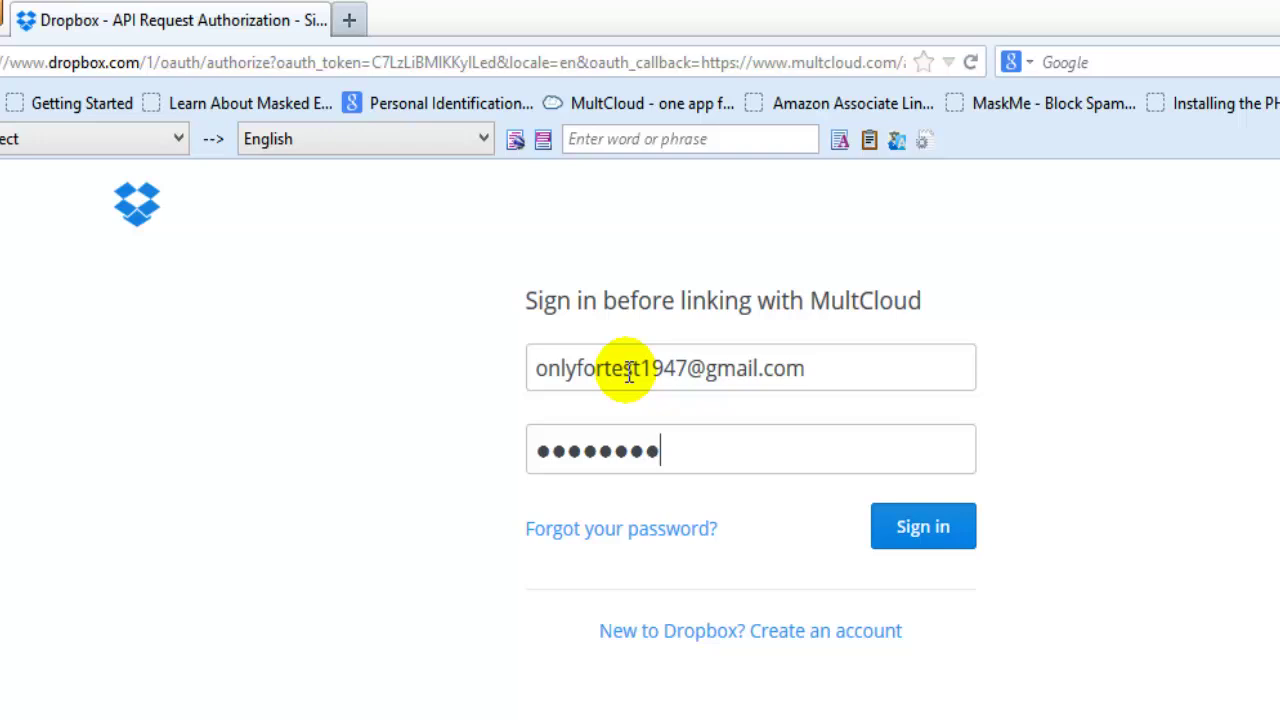
key("Return")
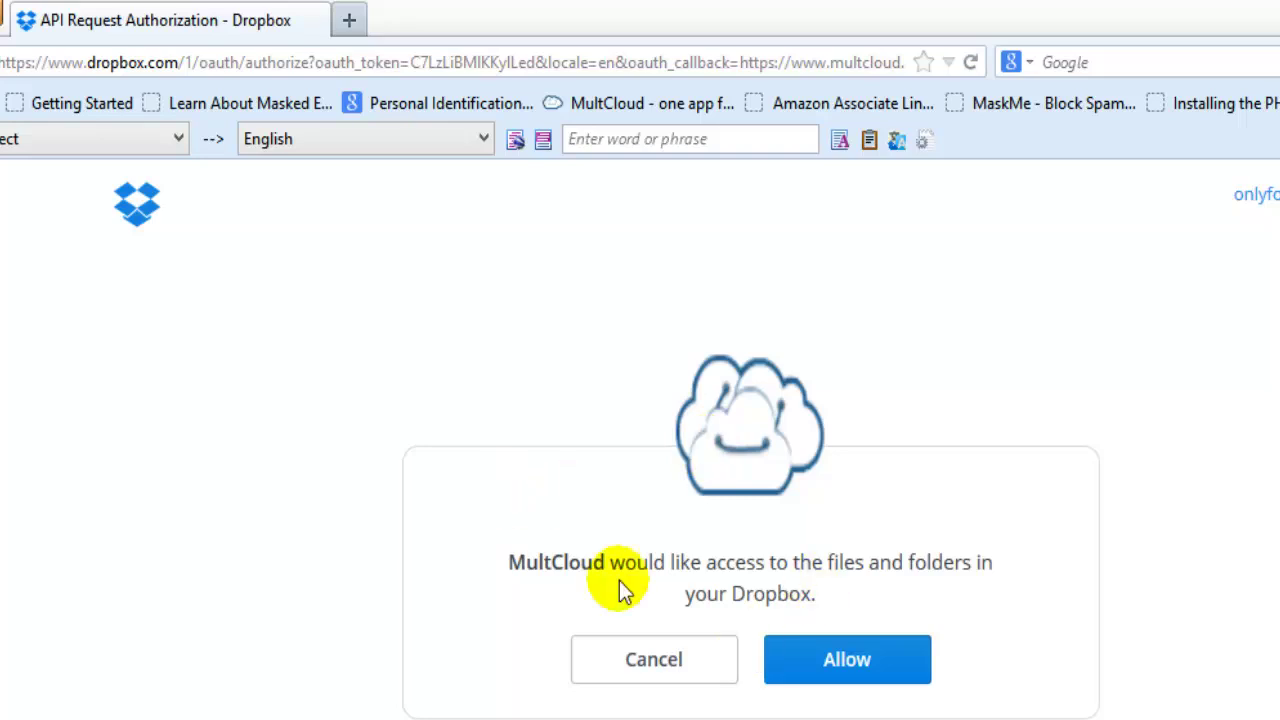
left_click_drag(509, 561, 877, 617)
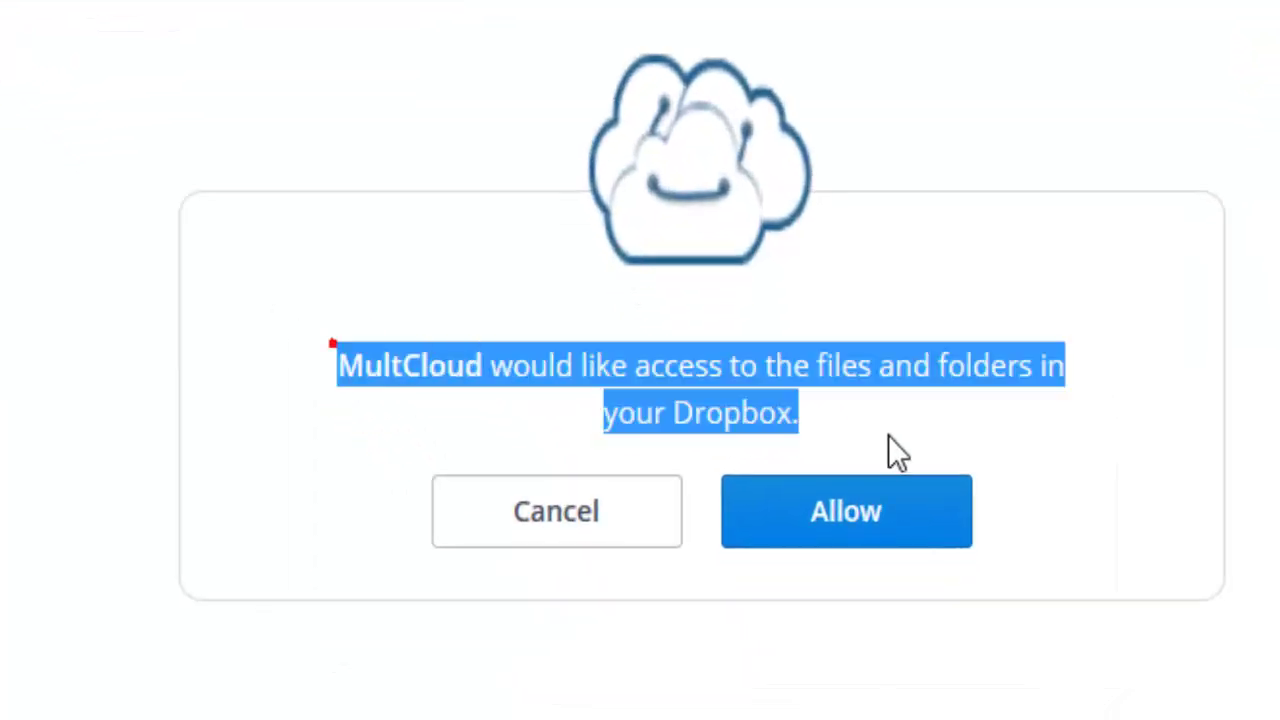
left_click(886, 506)
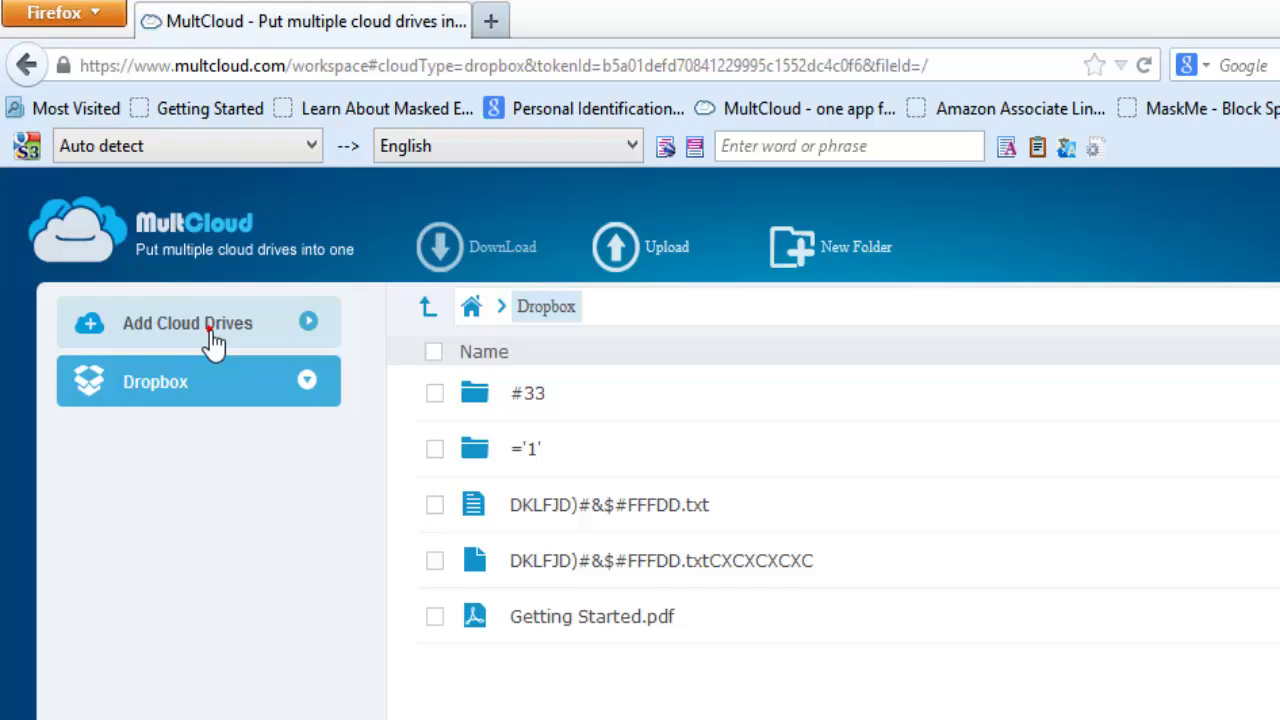
Choose Google Drive with display name 'Google Drive' and begin authorizing it
left_click(213, 340)
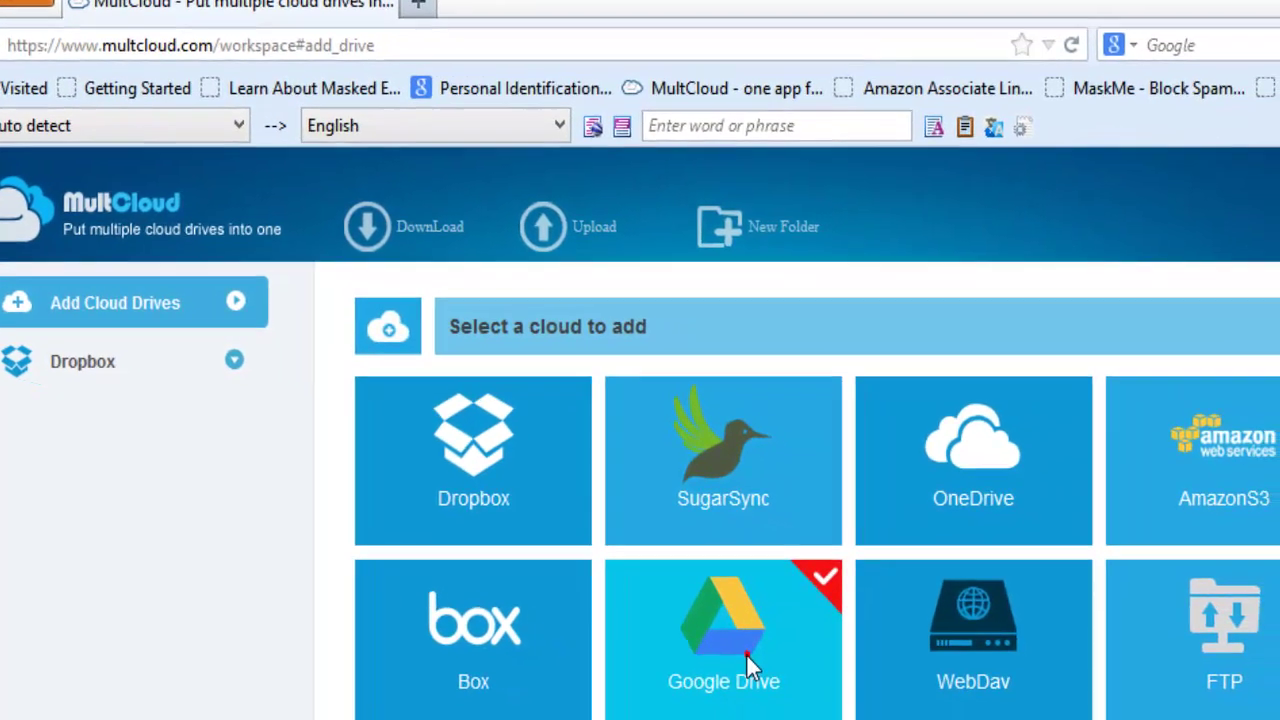
left_click(1095, 690)
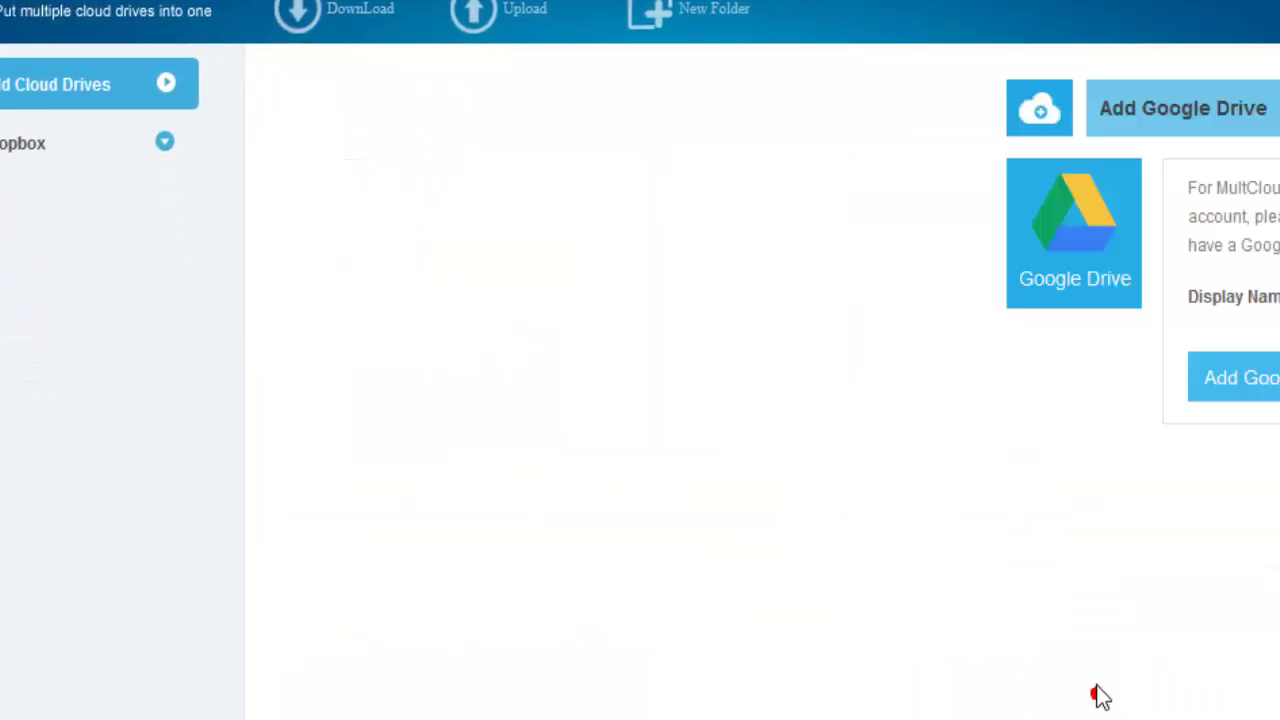
left_click(630, 380)
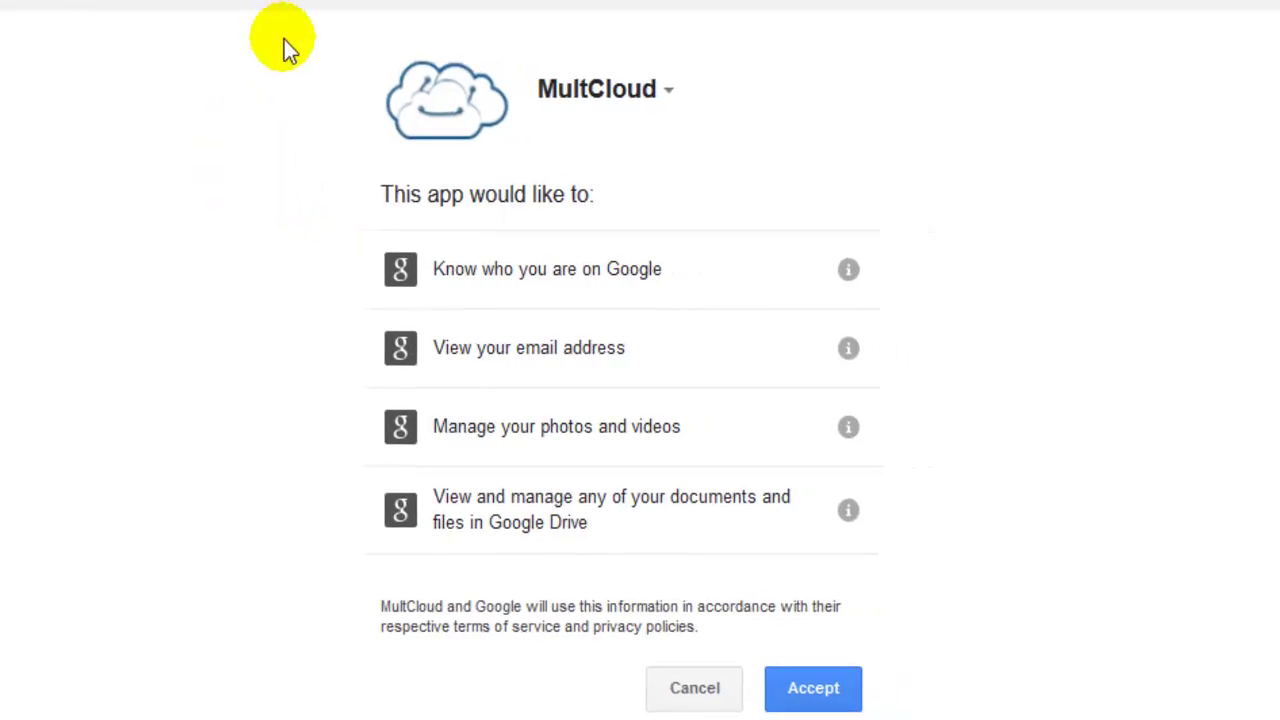
Accept Google's permission request so MultCloud can list the Google Drive files
left_click(812, 690)
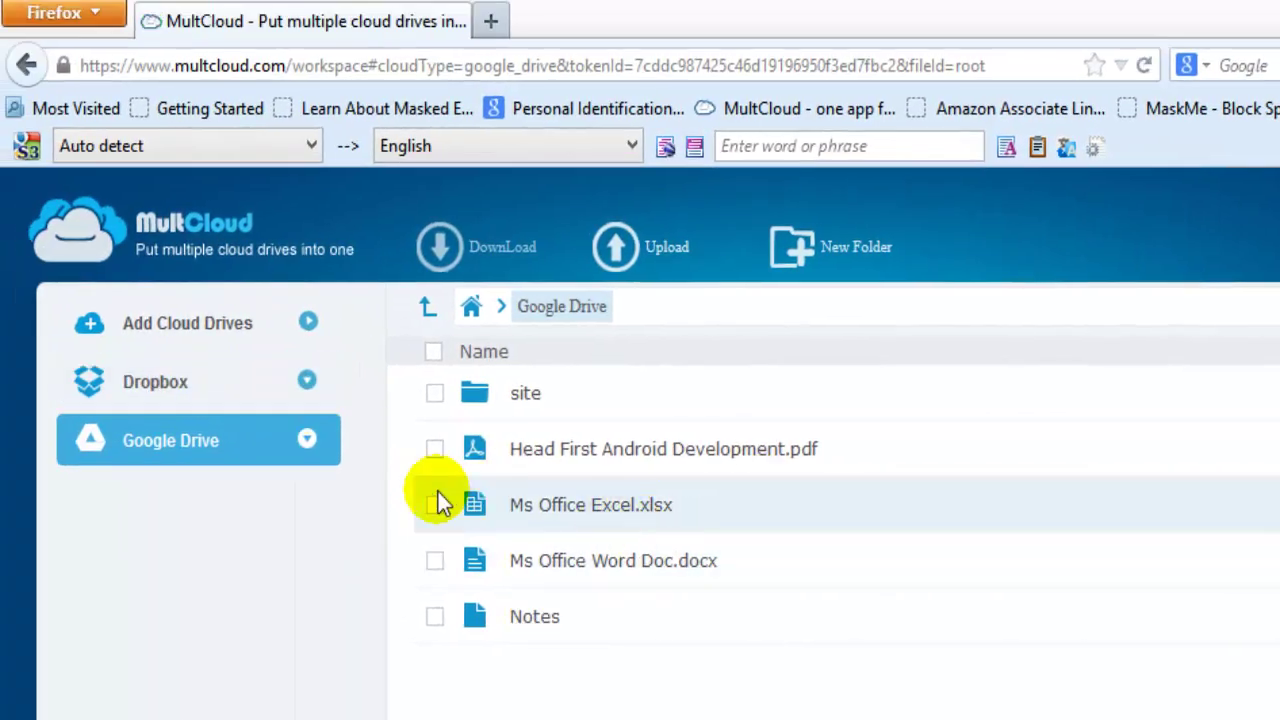
Tick and untick Head First Android Development.pdf, then go to Add Cloud Drives
left_click(436, 452)
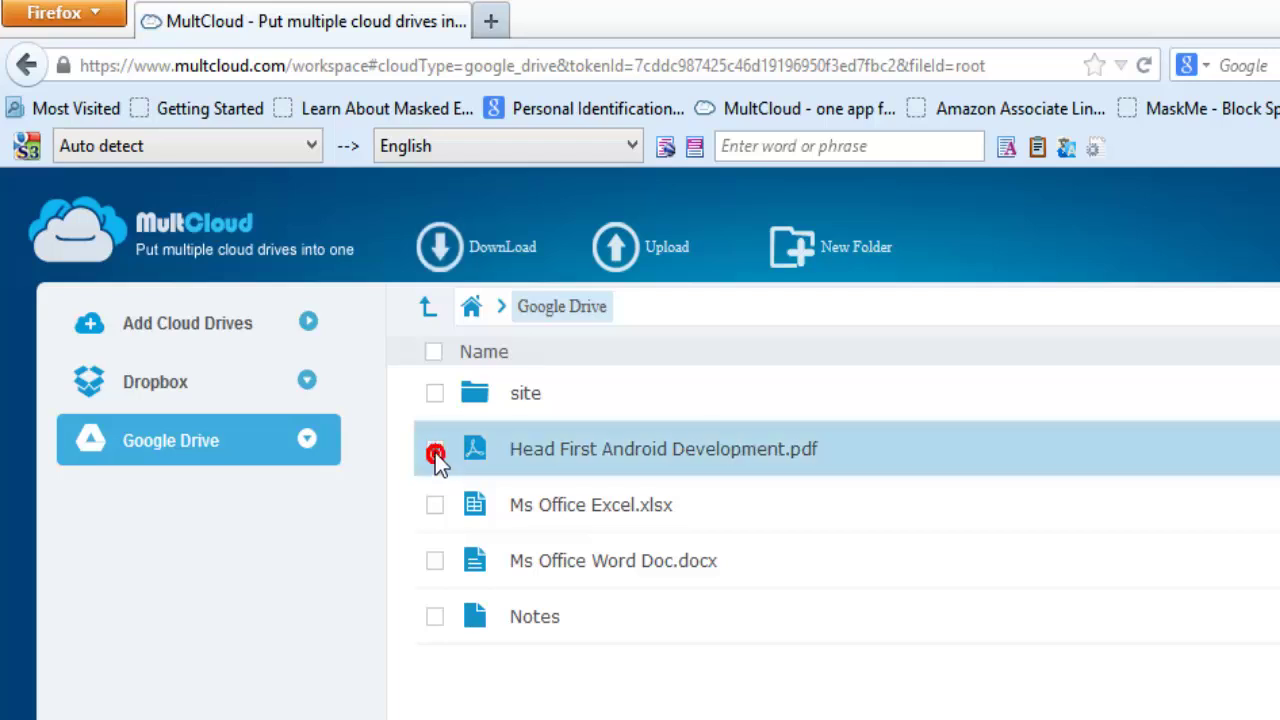
left_click(435, 448)
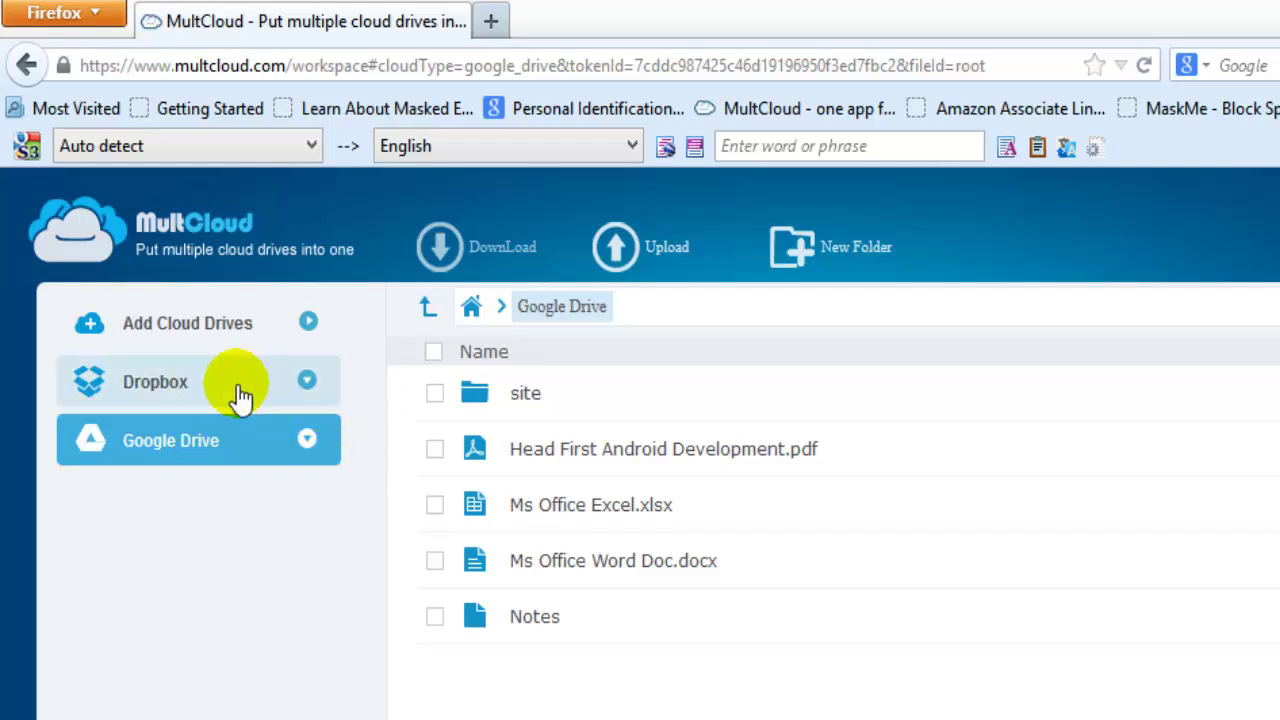
left_click(211, 332)
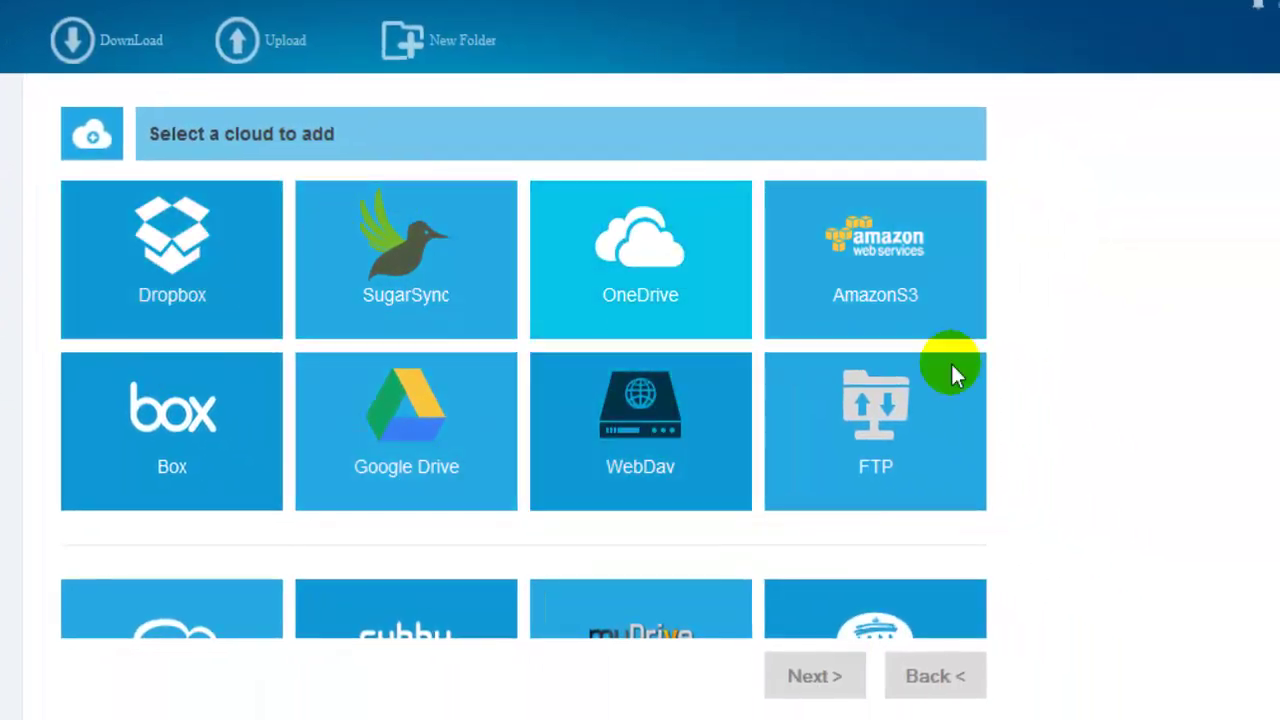
Choose OneDrive, begin authorizing it, and sign in with the Microsoft account
left_click(652, 273)
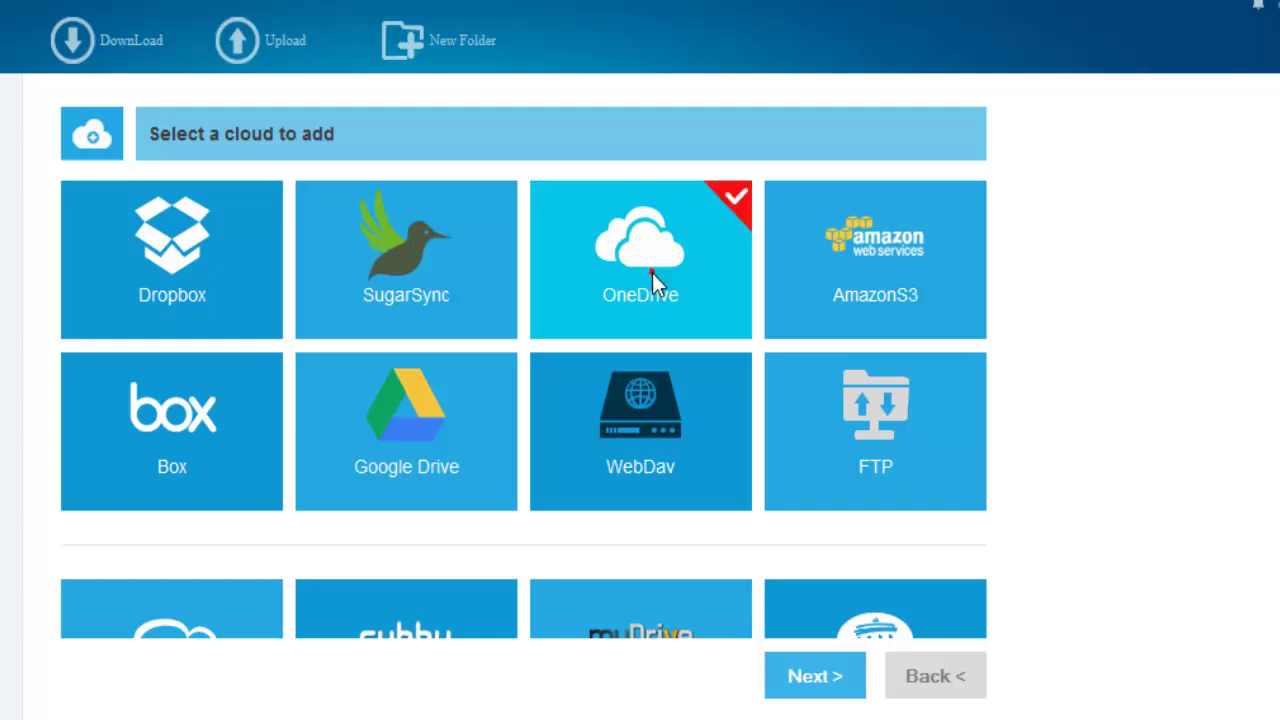
left_click(840, 676)
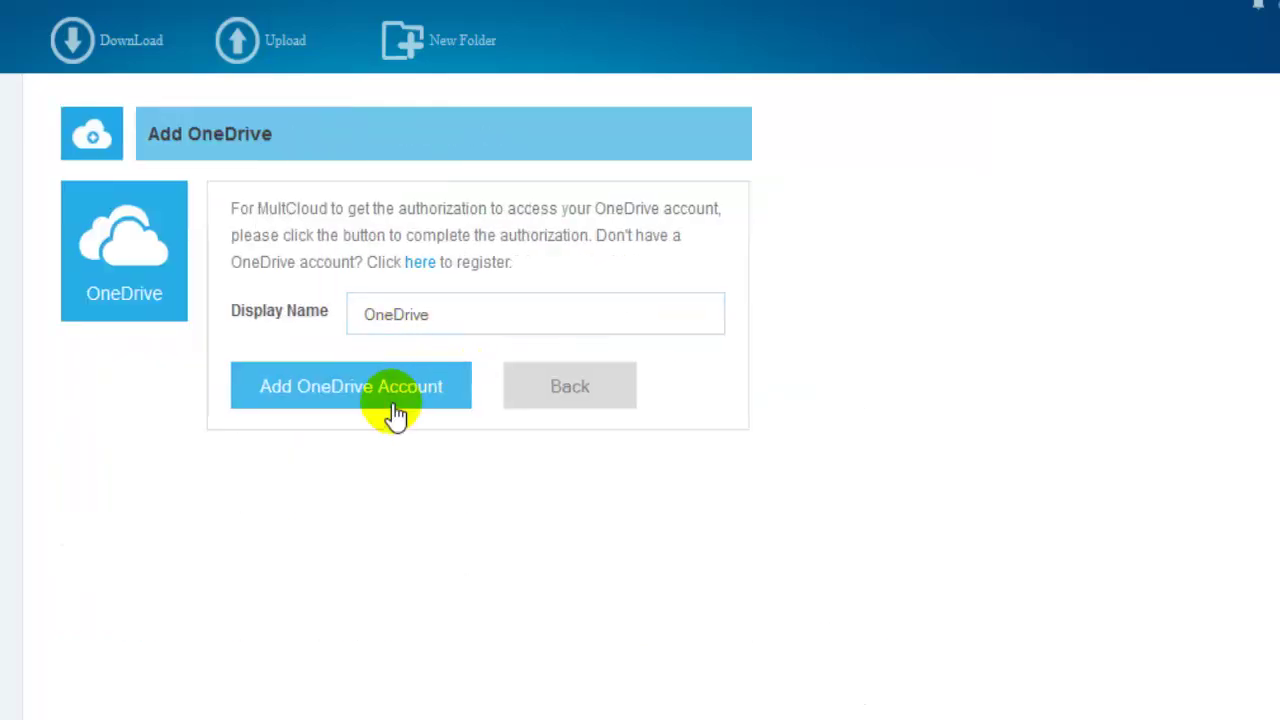
left_click(399, 387)
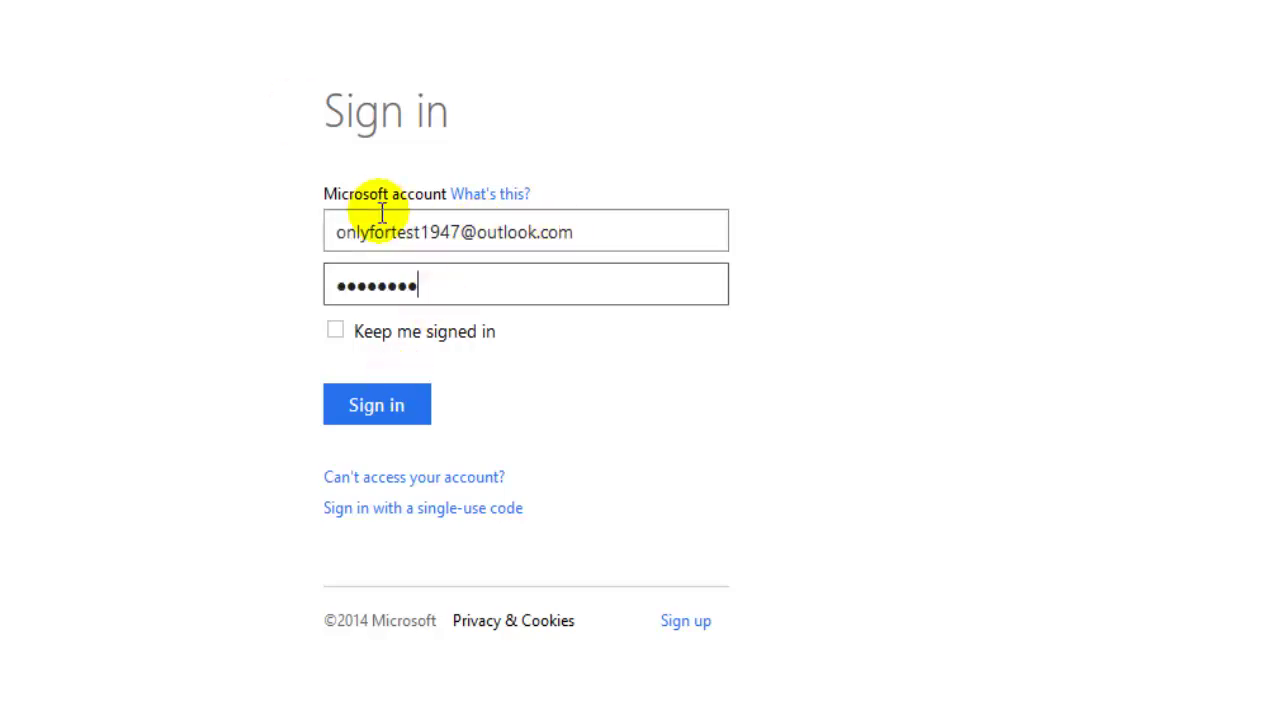
left_click(415, 222)
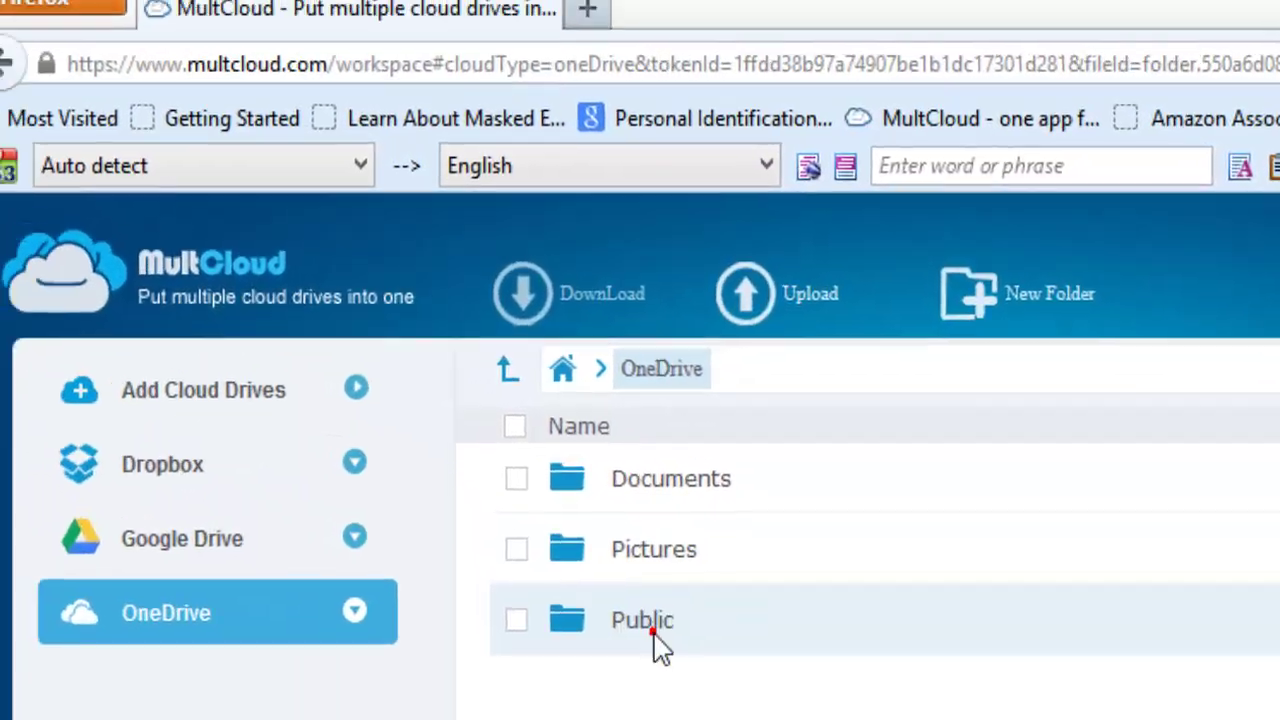
Copy Ms Office Excel.xlsx from Google Drive into OneDrive and confirm it appears there
left_click(170, 290)
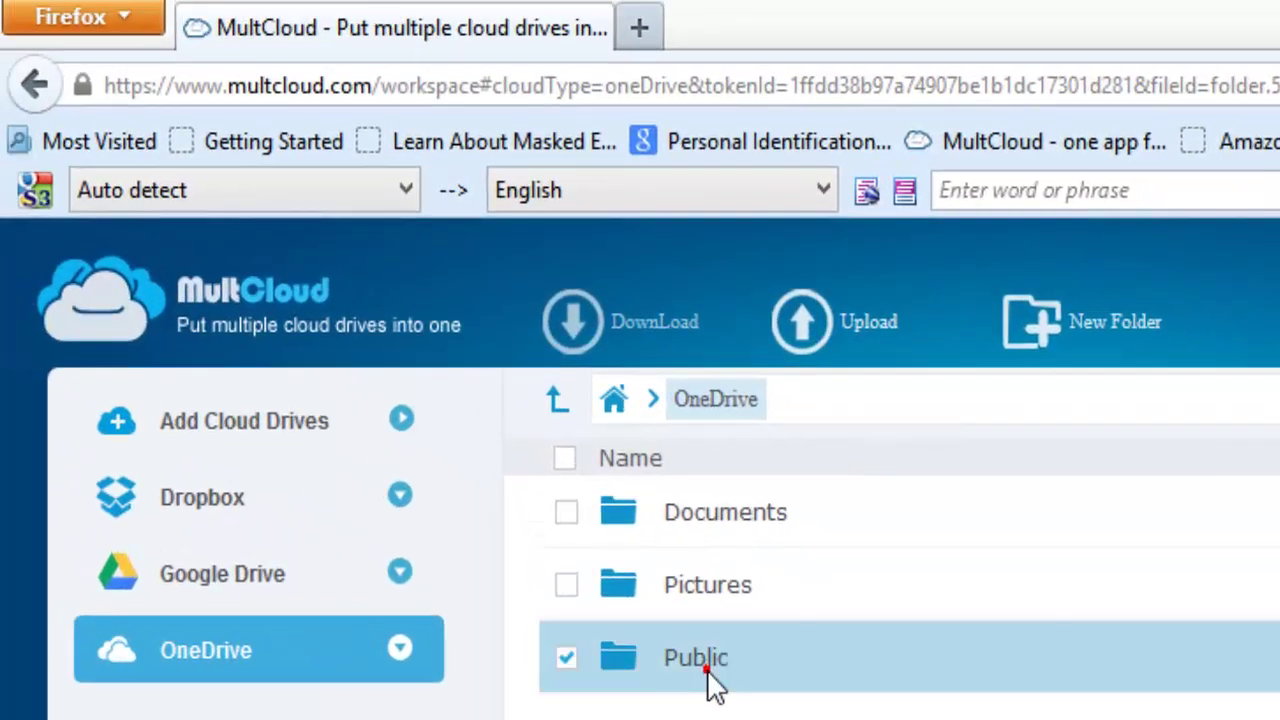
left_click(217, 575)
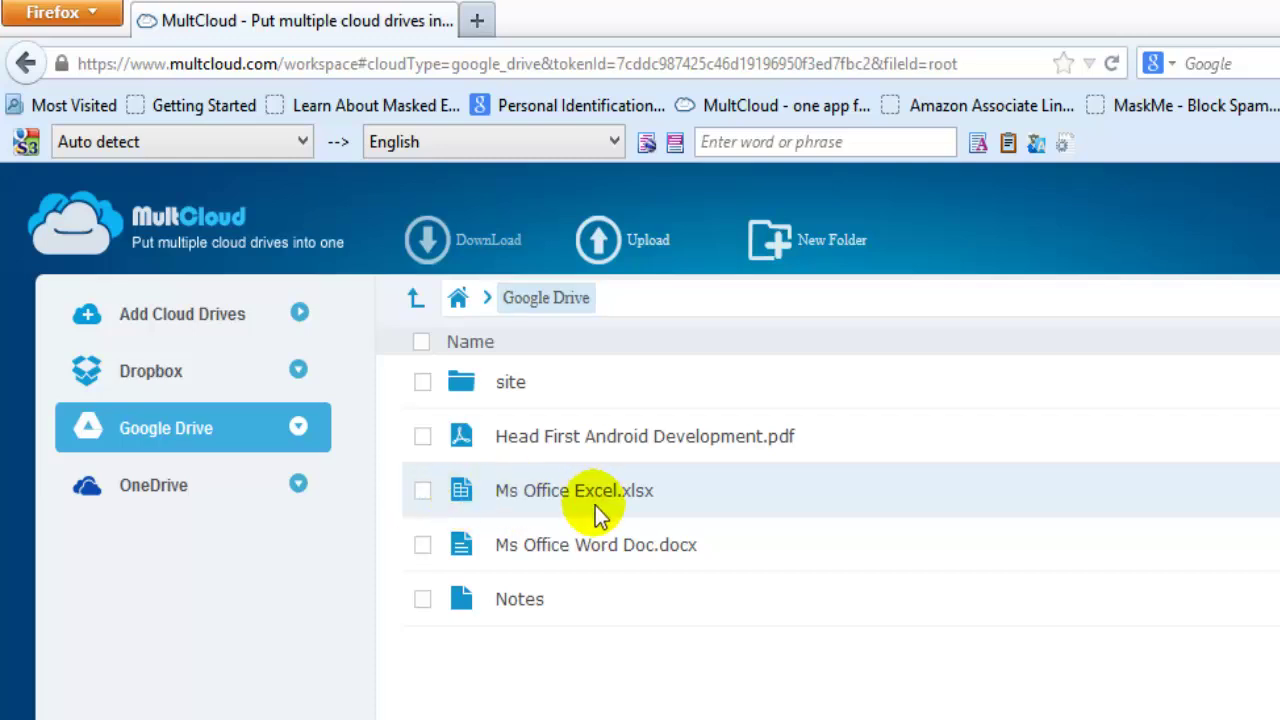
left_click(423, 490)
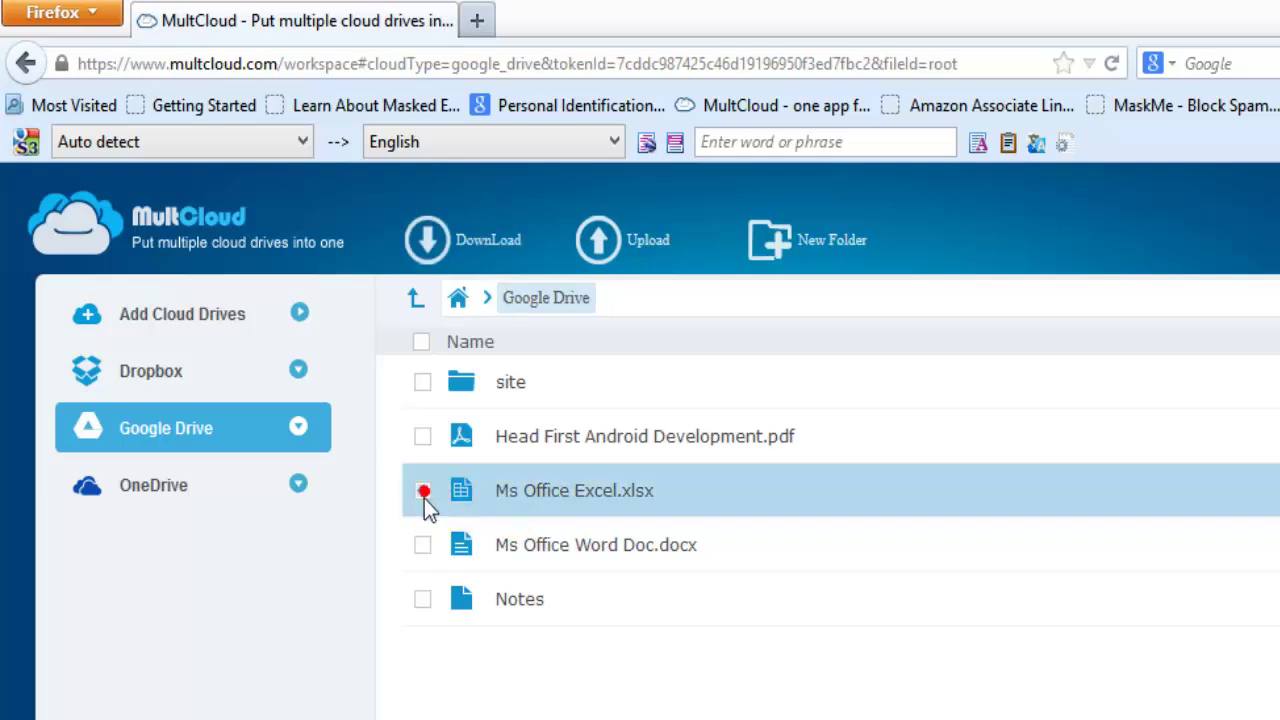
left_click_drag(530, 490, 173, 490)
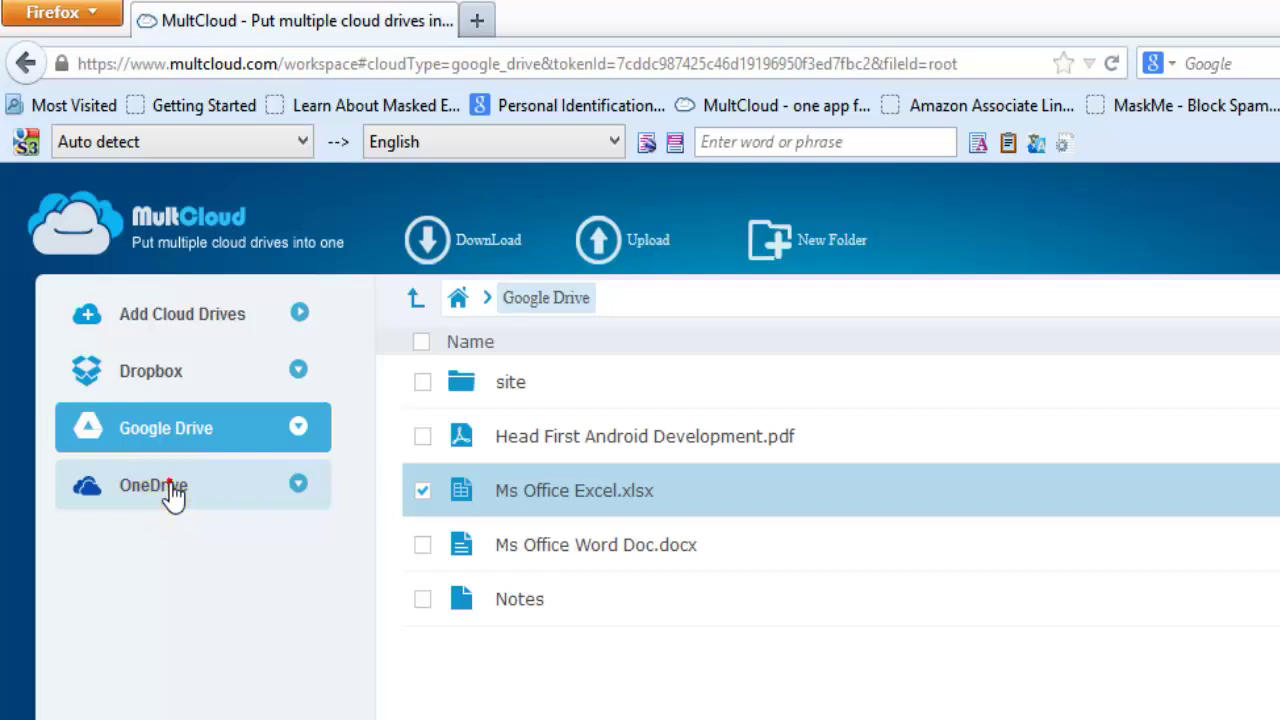
left_click(173, 490)
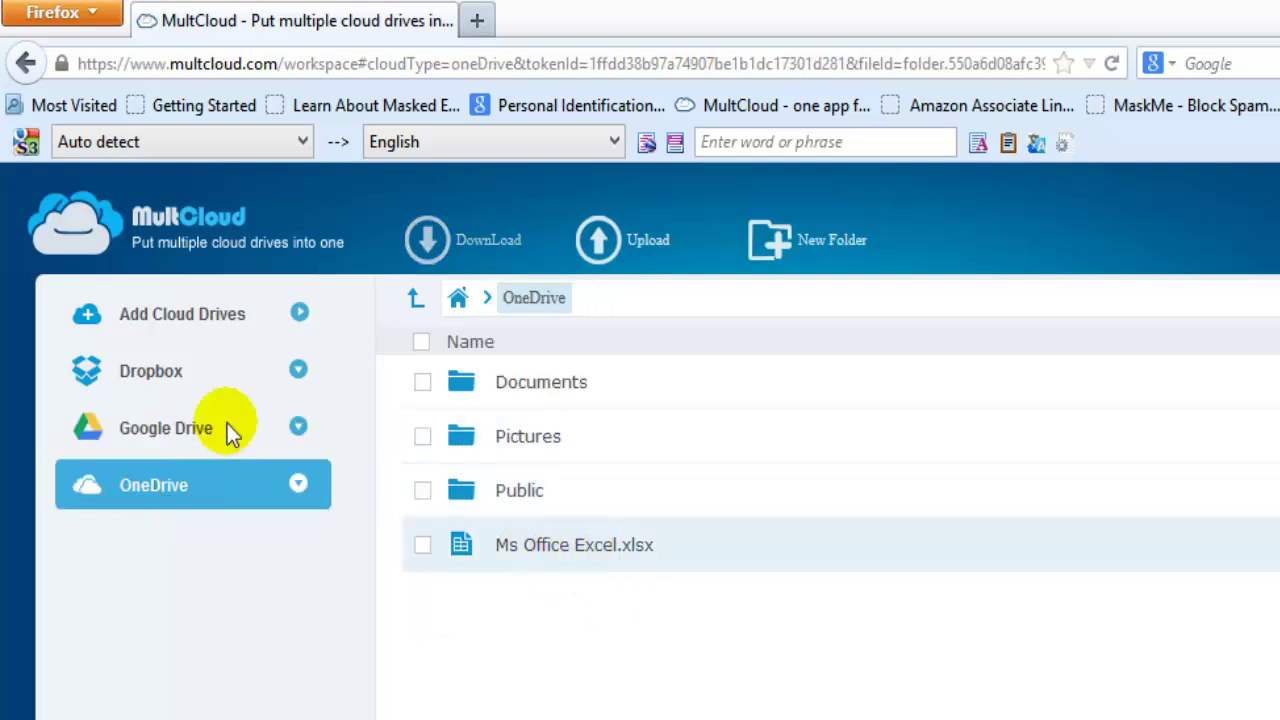
left_click(194, 430)
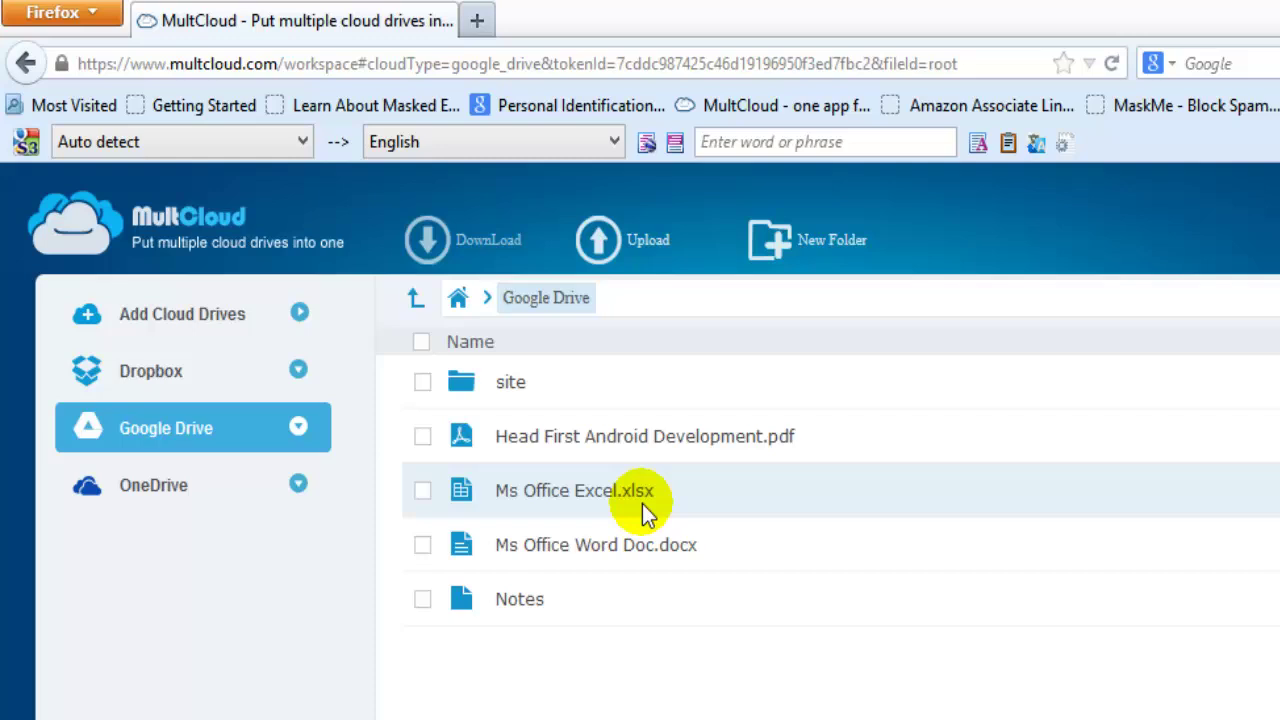
left_click(177, 491)
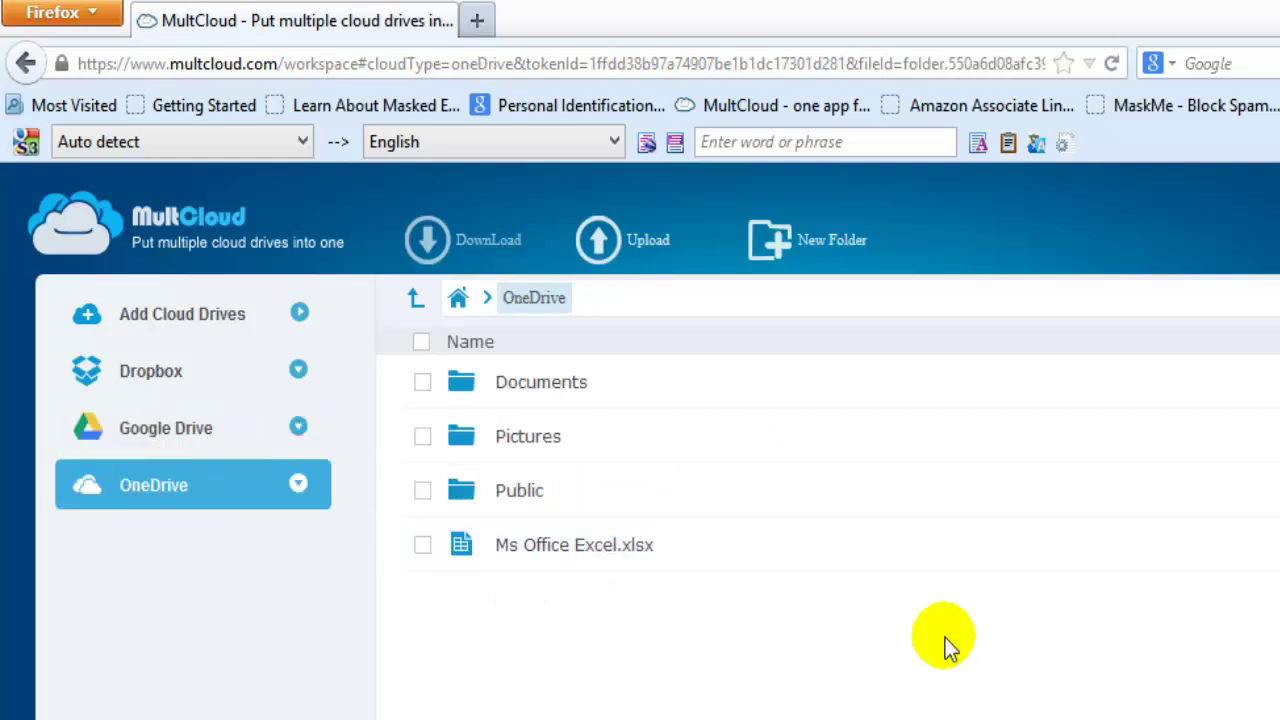
Drag the Public folder onto Dropbox and open Dropbox to see the transferred folder
left_click(416, 490)
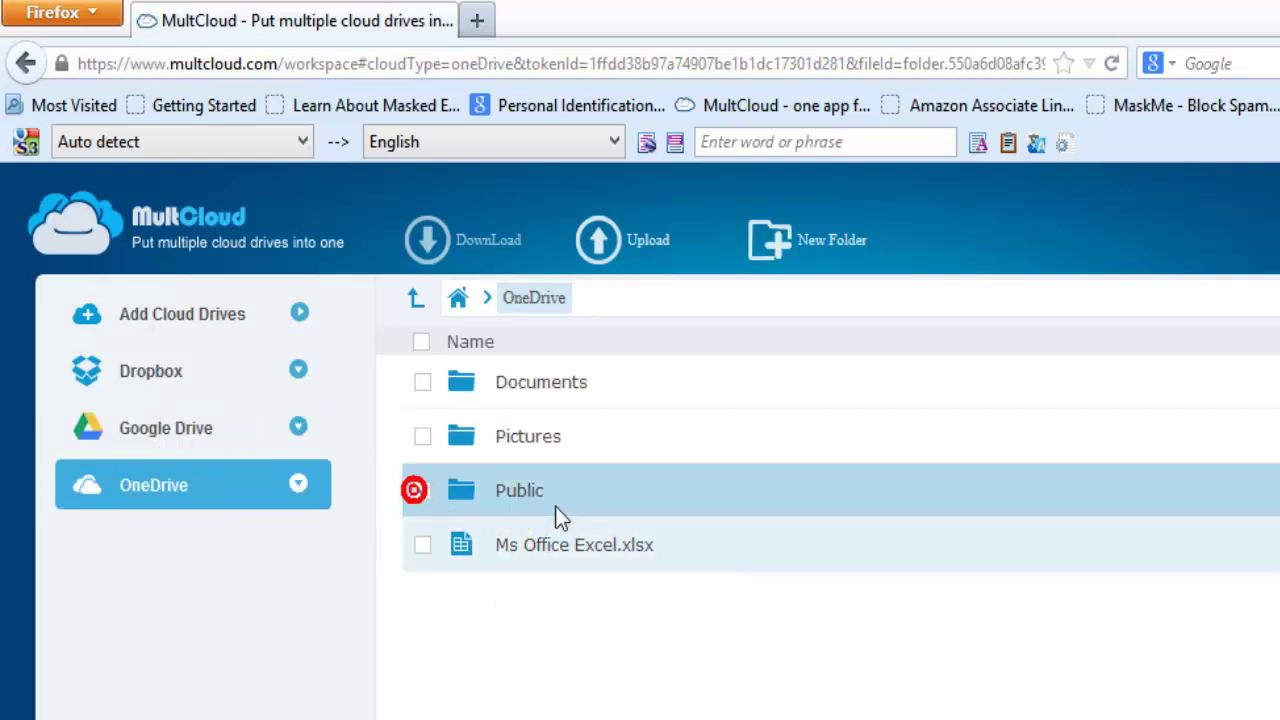
left_click_drag(554, 495, 165, 378)
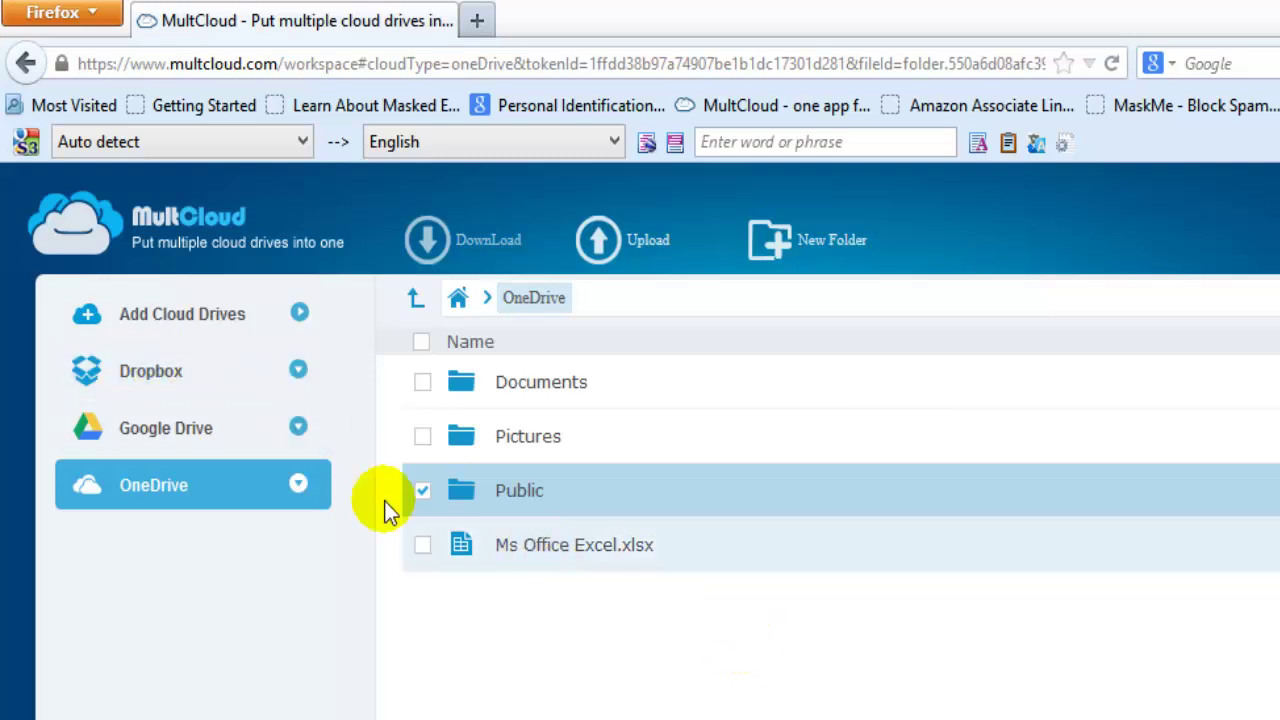
left_click(174, 366)
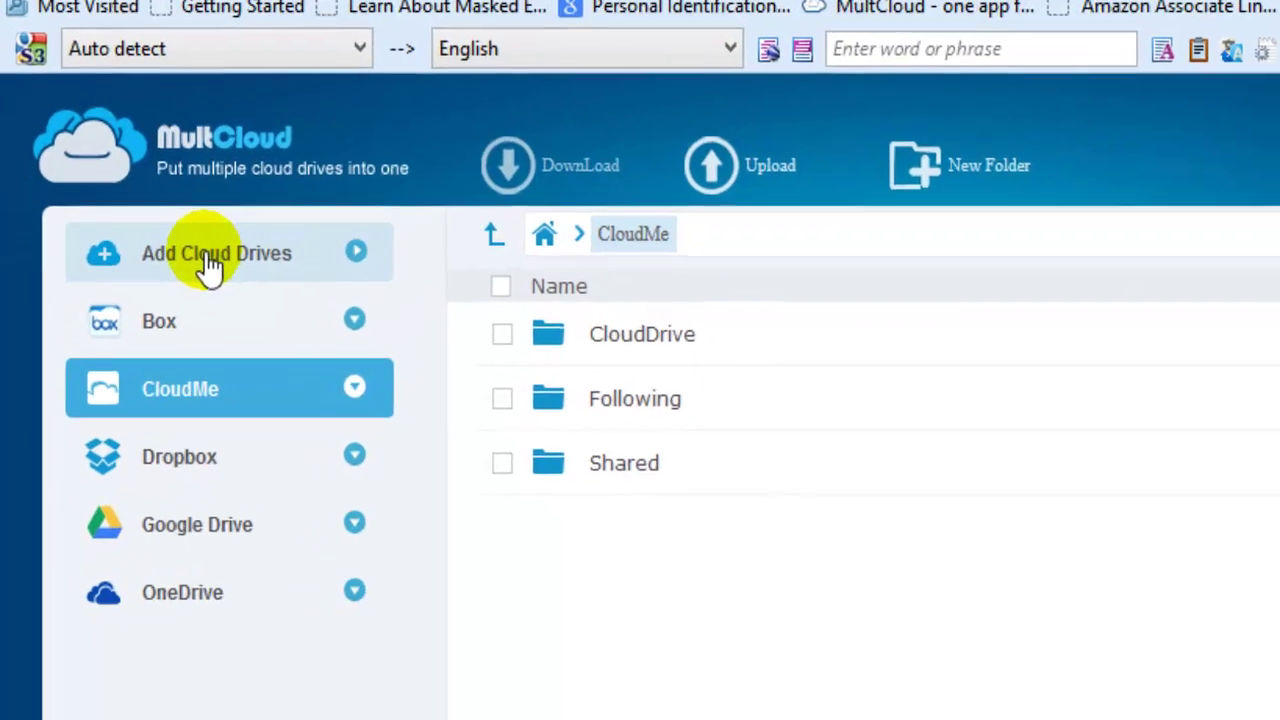
Reopen Add Cloud Drives and browse the cloud tiles (Cubby, MyDrive, WEB.DE, Yandex, HiDrive), confirming CloudMe is added
left_click(175, 320)
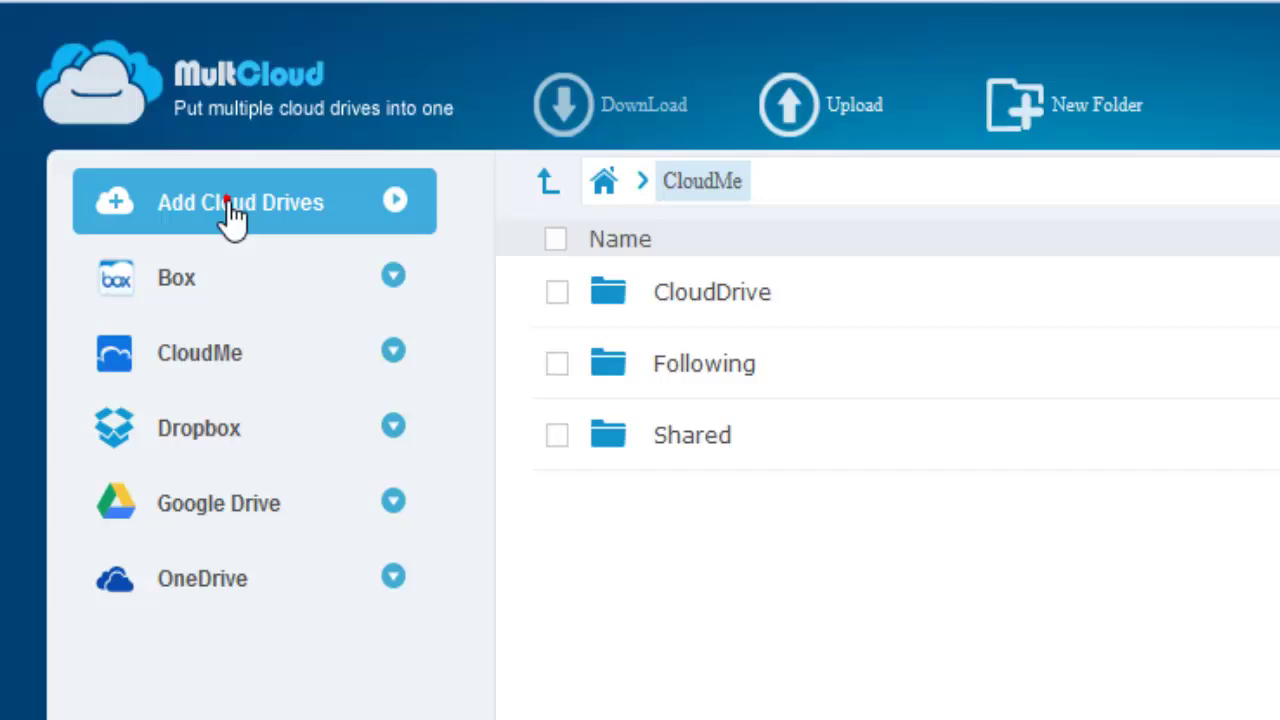
scroll(1200, 520, "down", 5)
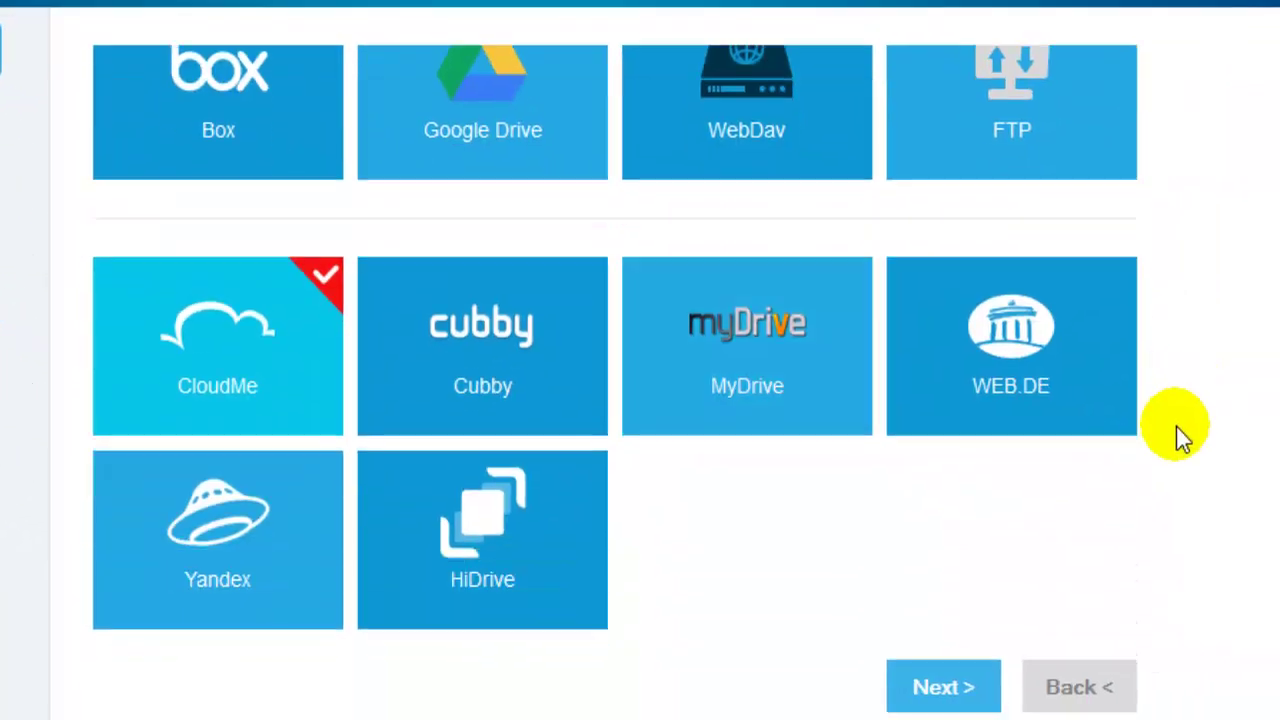
scroll(1091, 416, "up", 3)
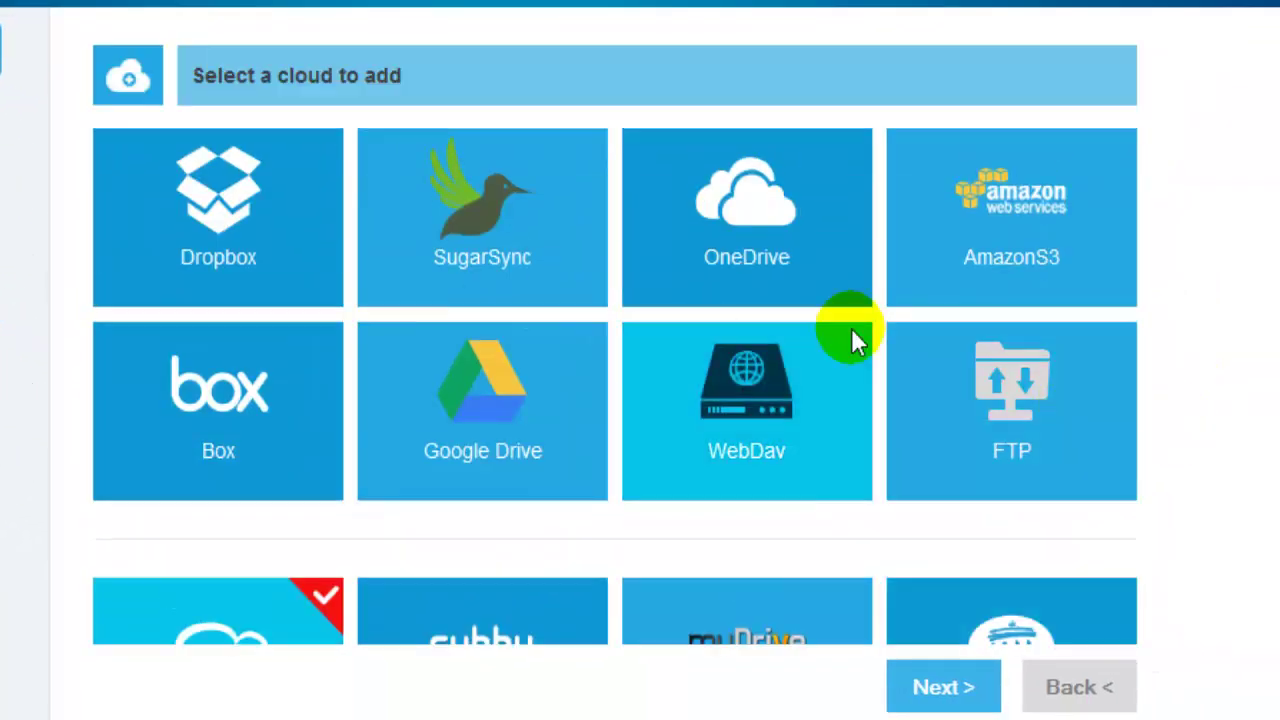
scroll(978, 333, "down", 3)
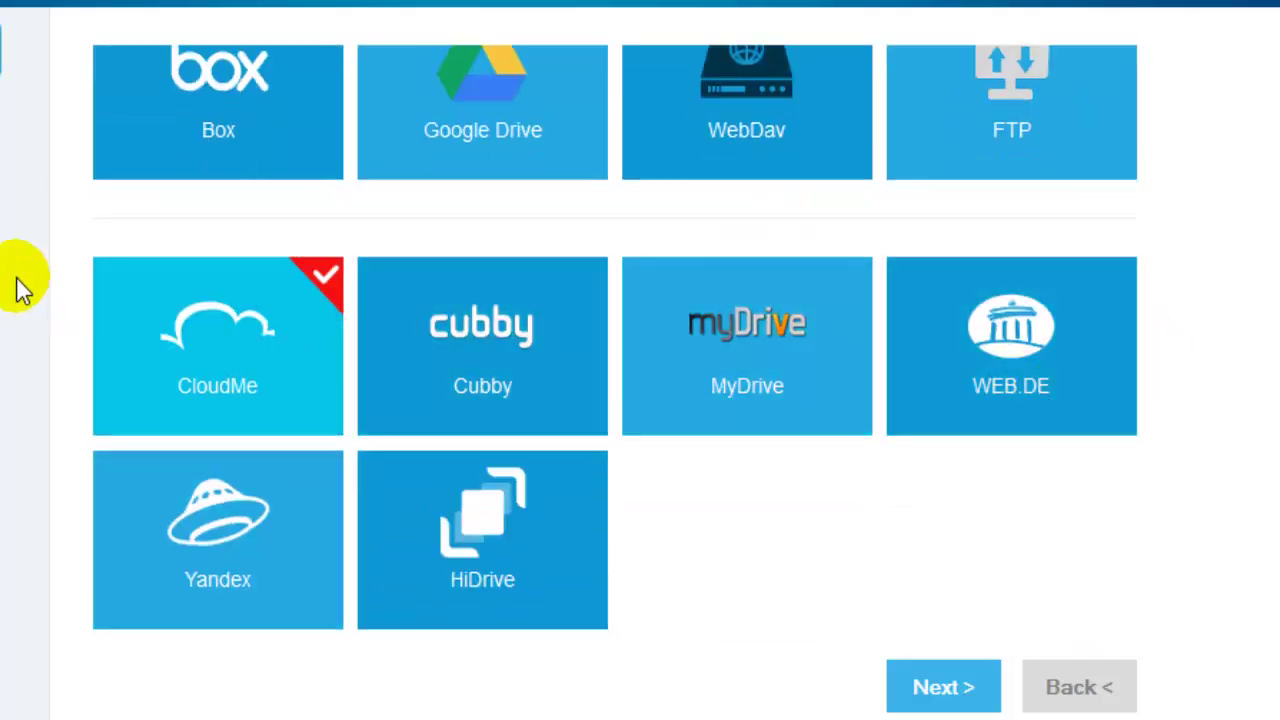
left_click(796, 530)
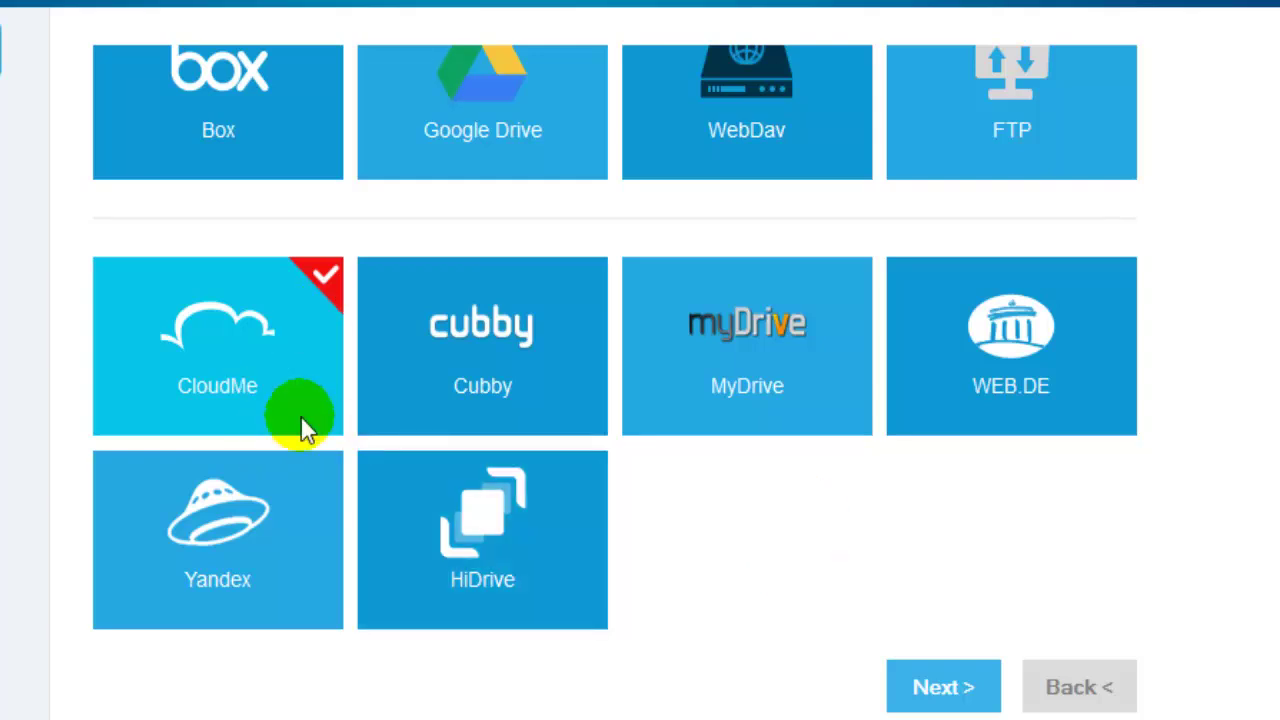
scroll(373, 399, "up", 3)
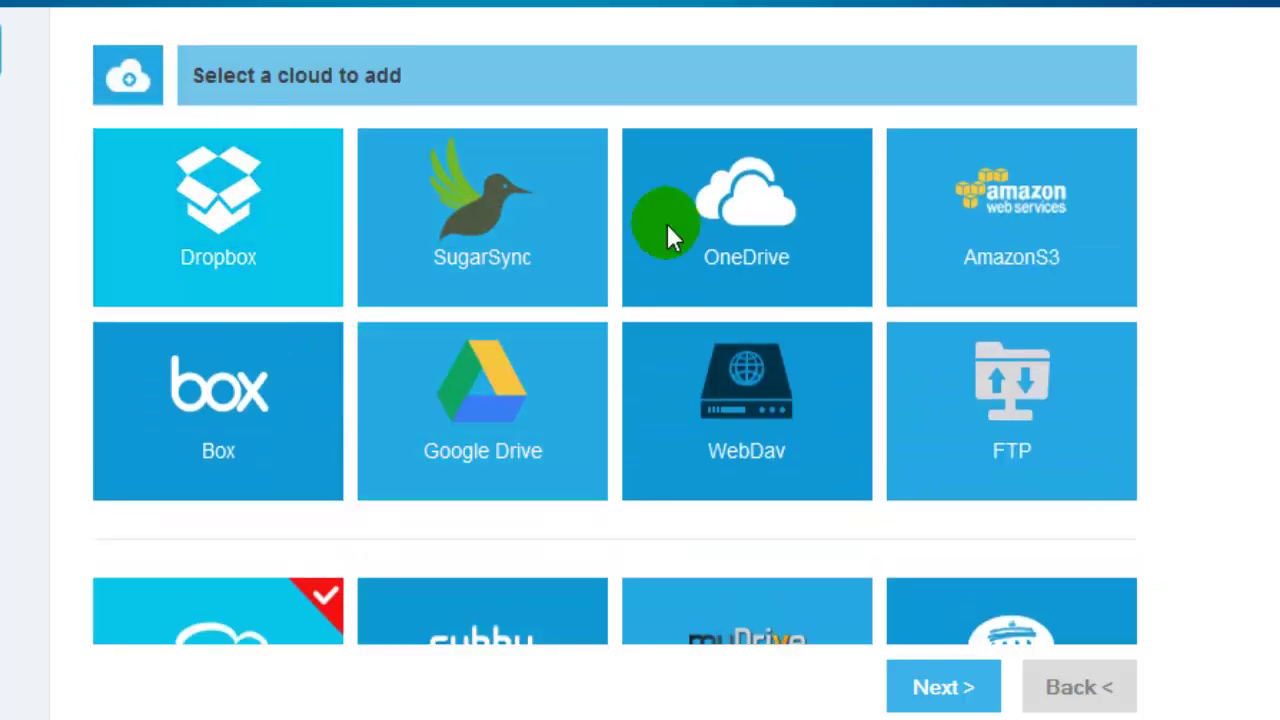